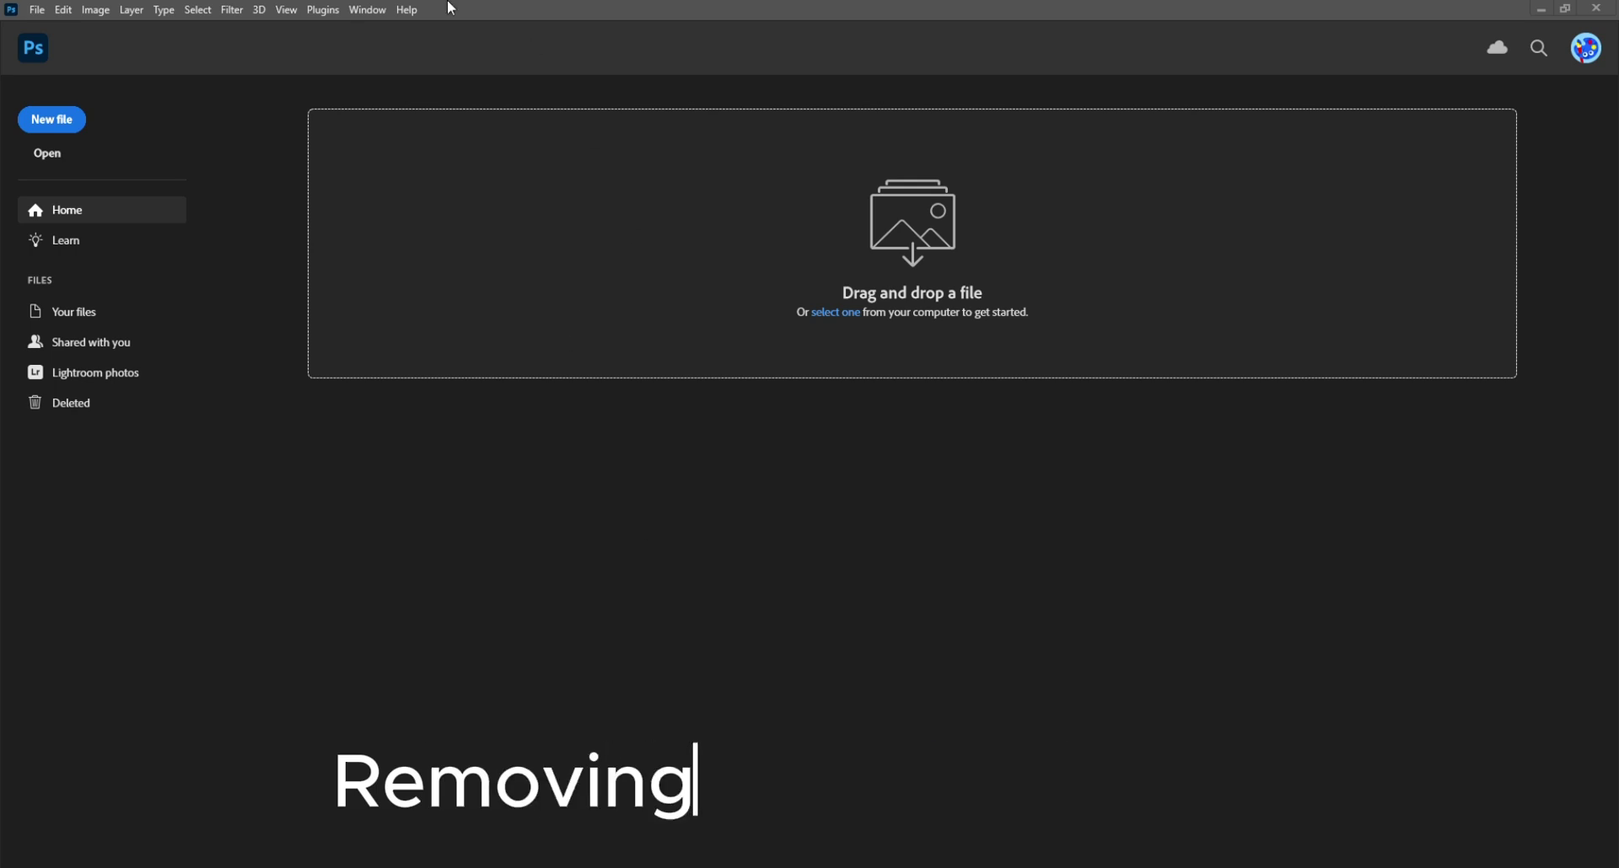
Open Dog and Fence.jpg from the Downloads folder
{"action": "left_click", "coordinate": [46, 159]}
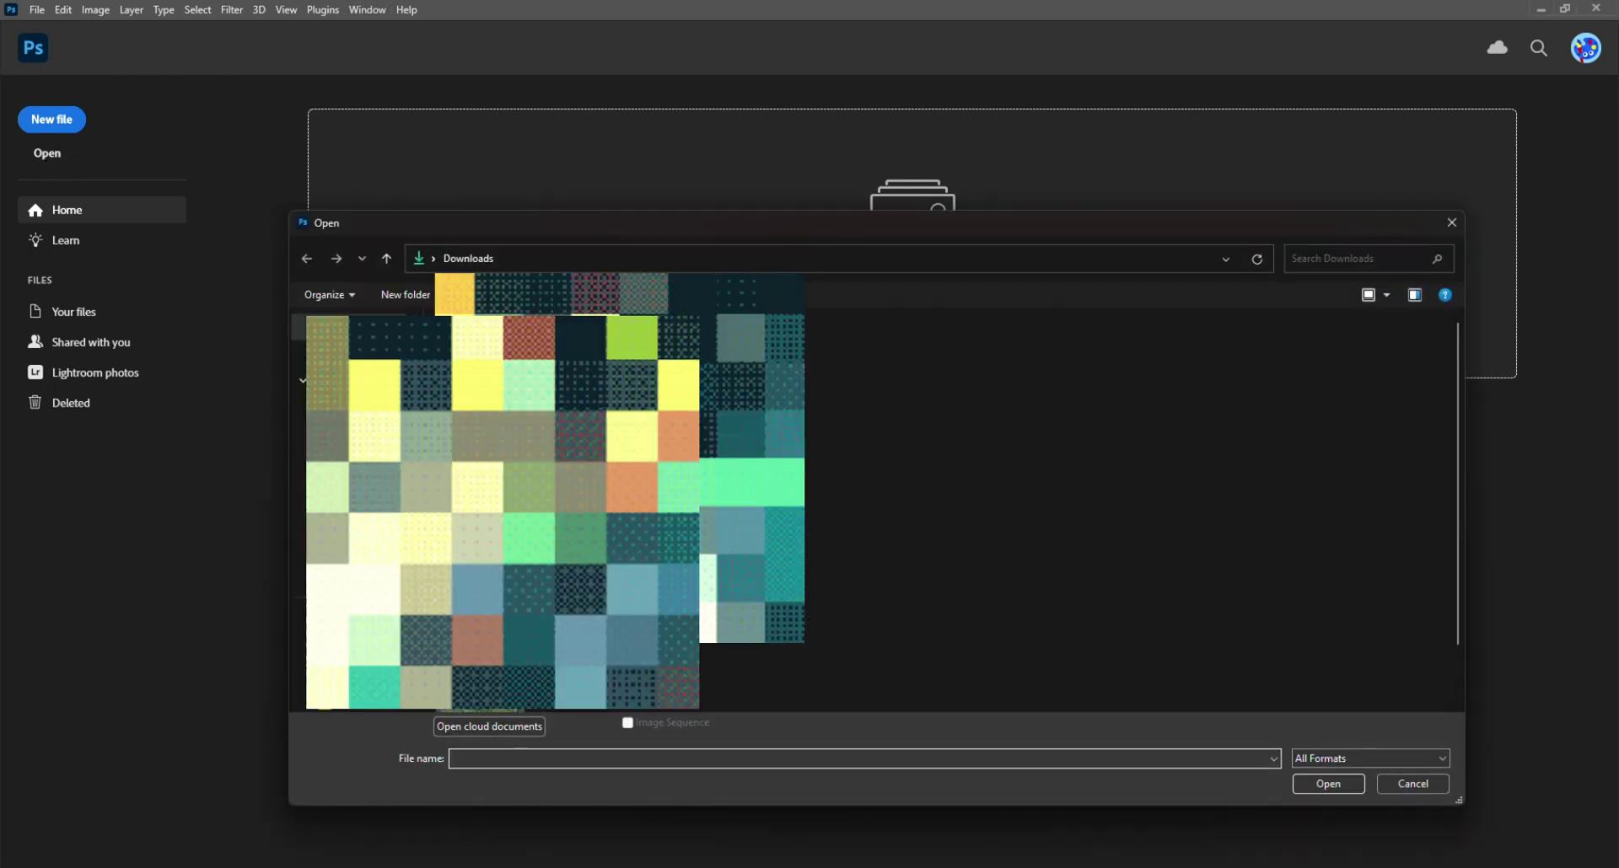
{"action": "left_click", "coordinate": [405, 371]}
{"action": "left_click", "coordinate": [1341, 786]}
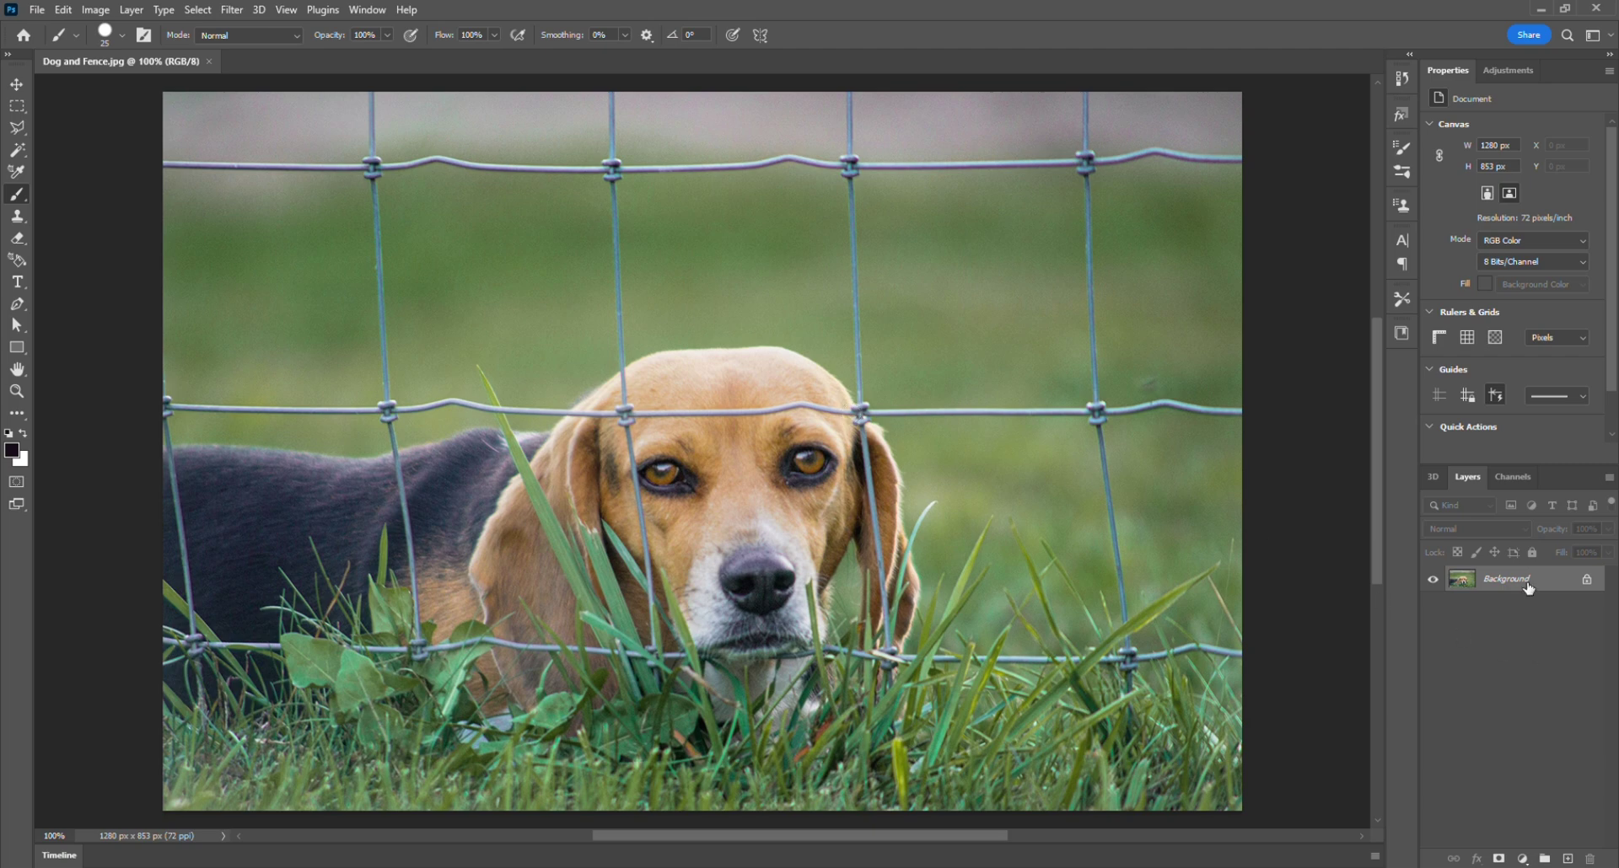
Create a new layer above Background and name it 'Brush Selection'
{"action": "left_click", "coordinate": [1567, 859]}
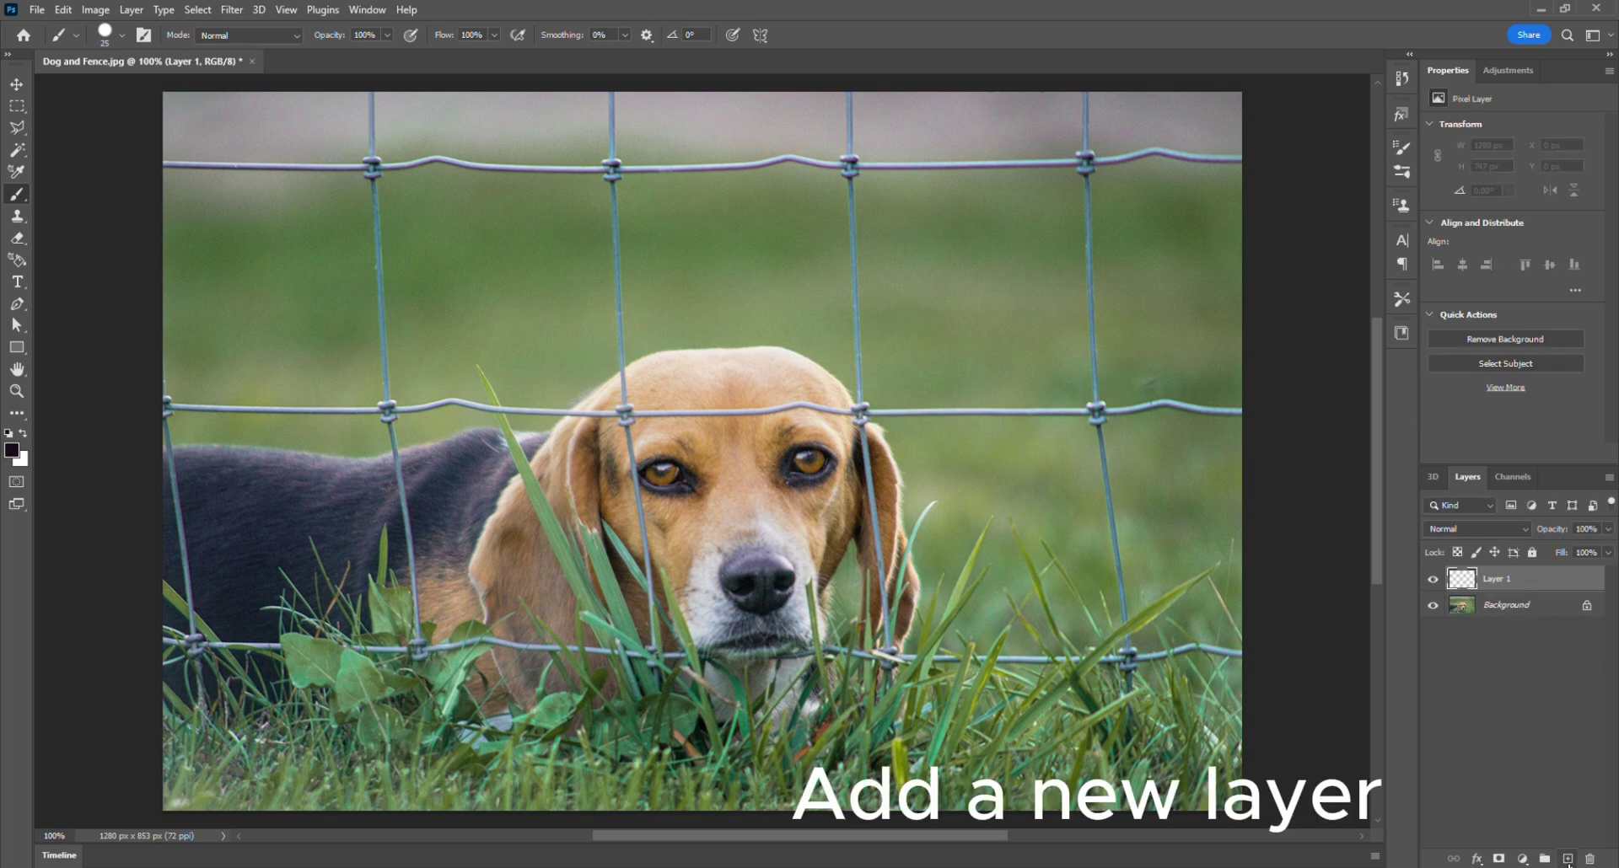
{"action": "double_click", "coordinate": [1497, 579]}
{"action": "type", "text": "Brush Selection"}
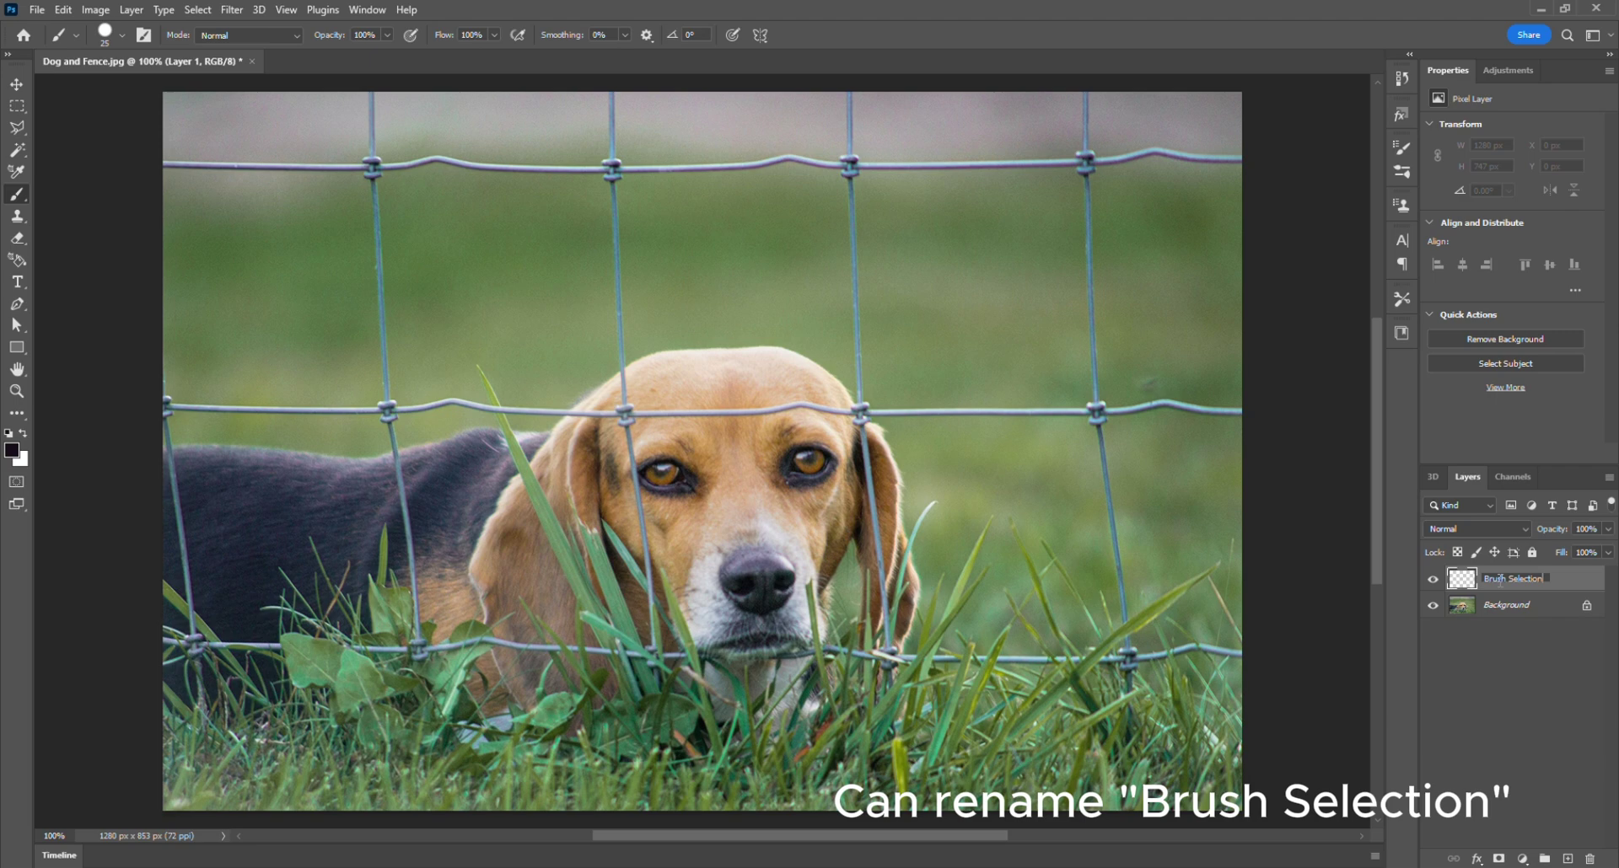
{"action": "key", "text": "Return"}
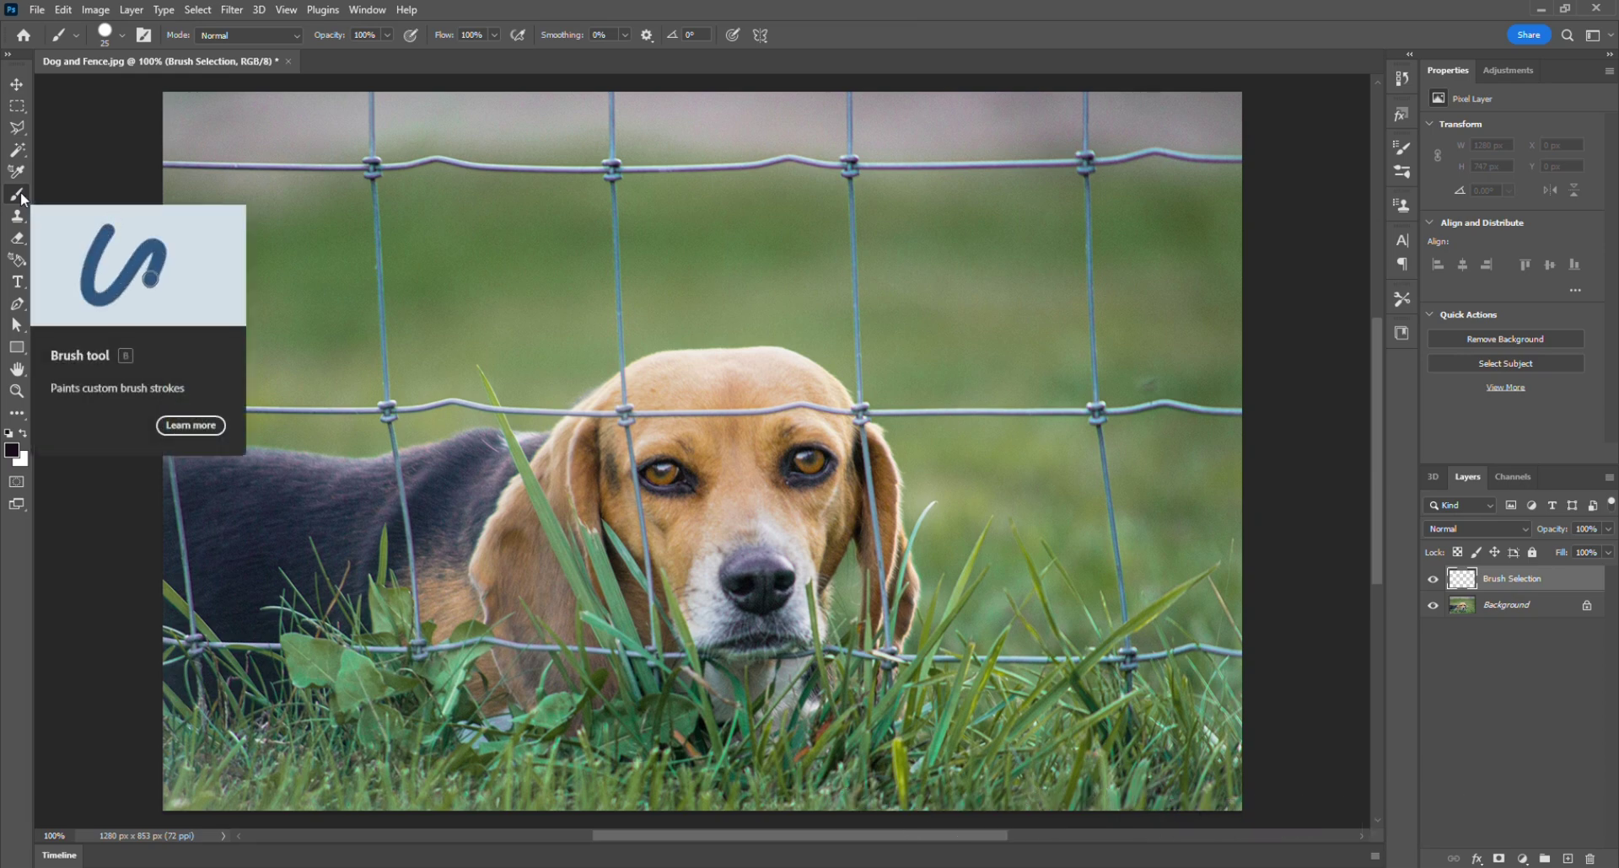
Choose the Hard Round brush tip and zoom to 200% on the fence's upper-left corner
{"action": "left_click", "coordinate": [128, 39]}
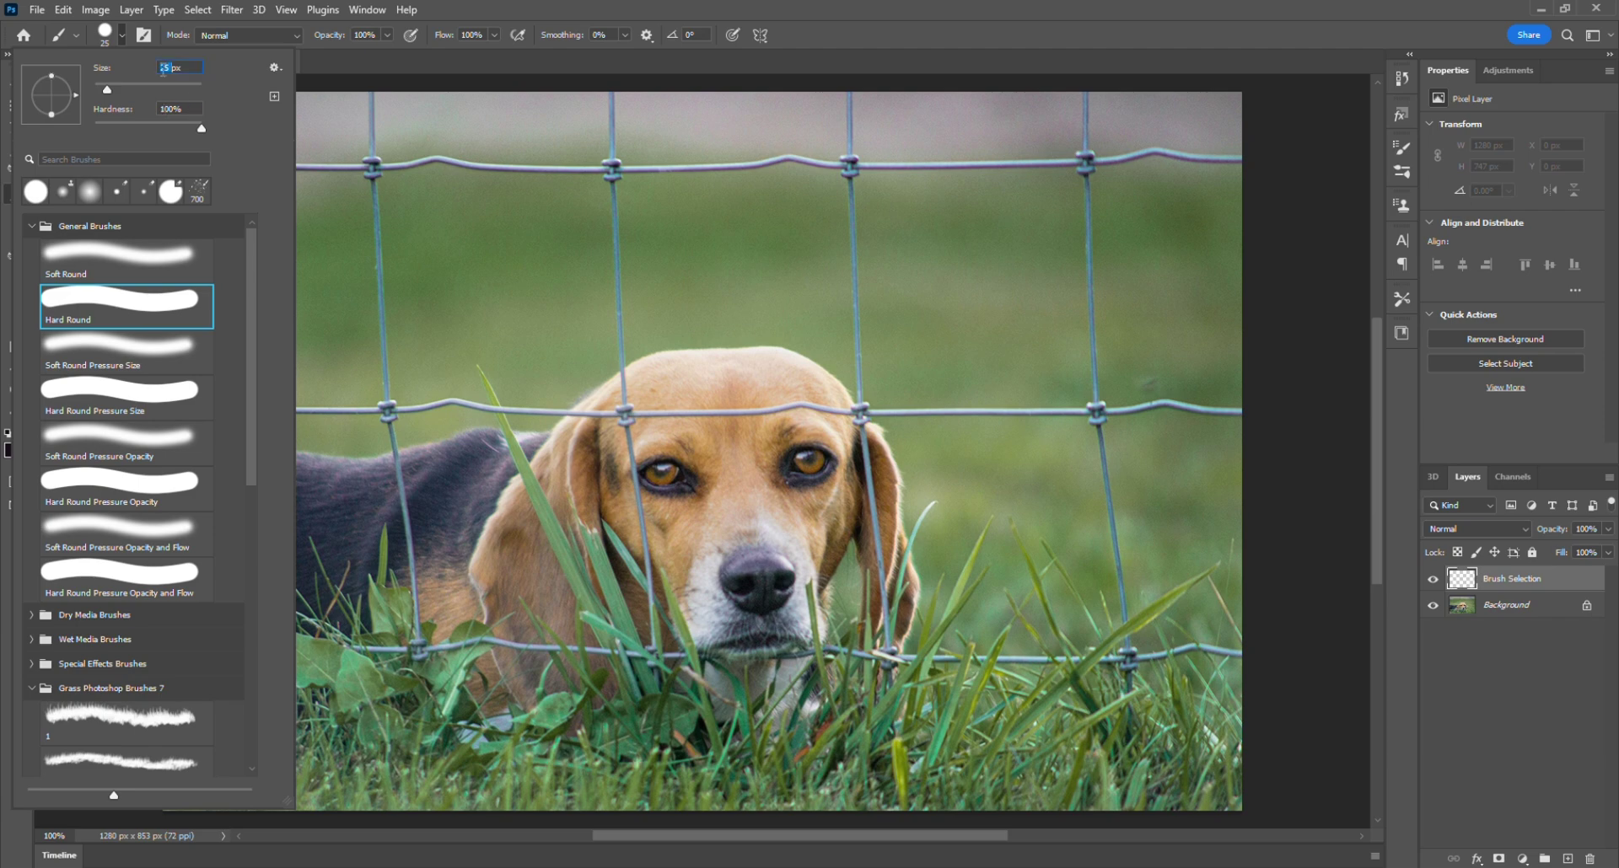
{"action": "key", "text": "Return"}
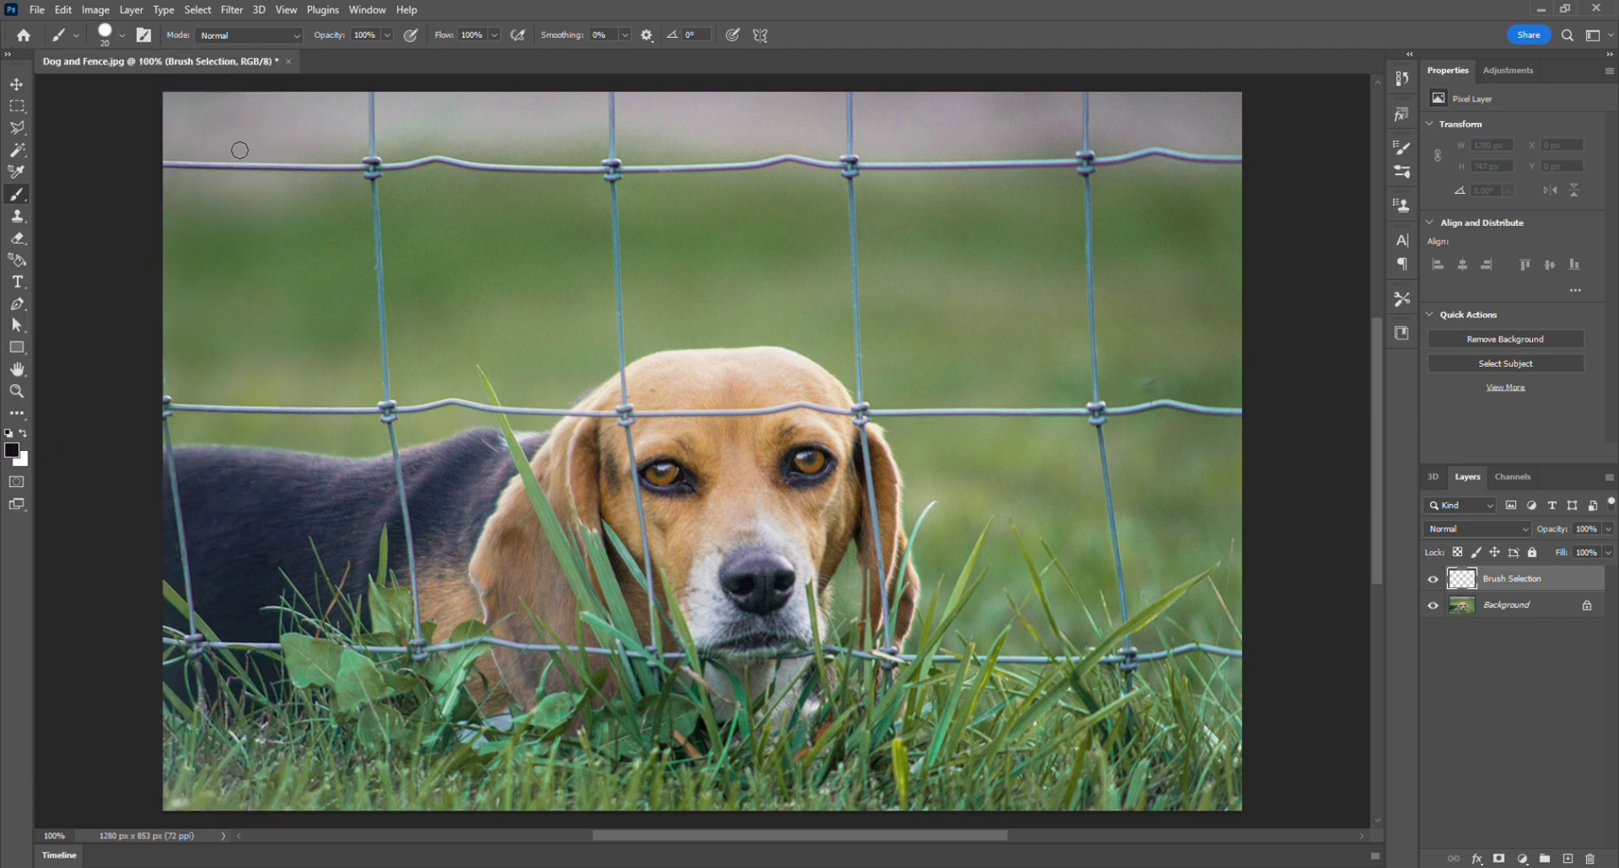
{"action": "key", "text": "ctrl+plus"}
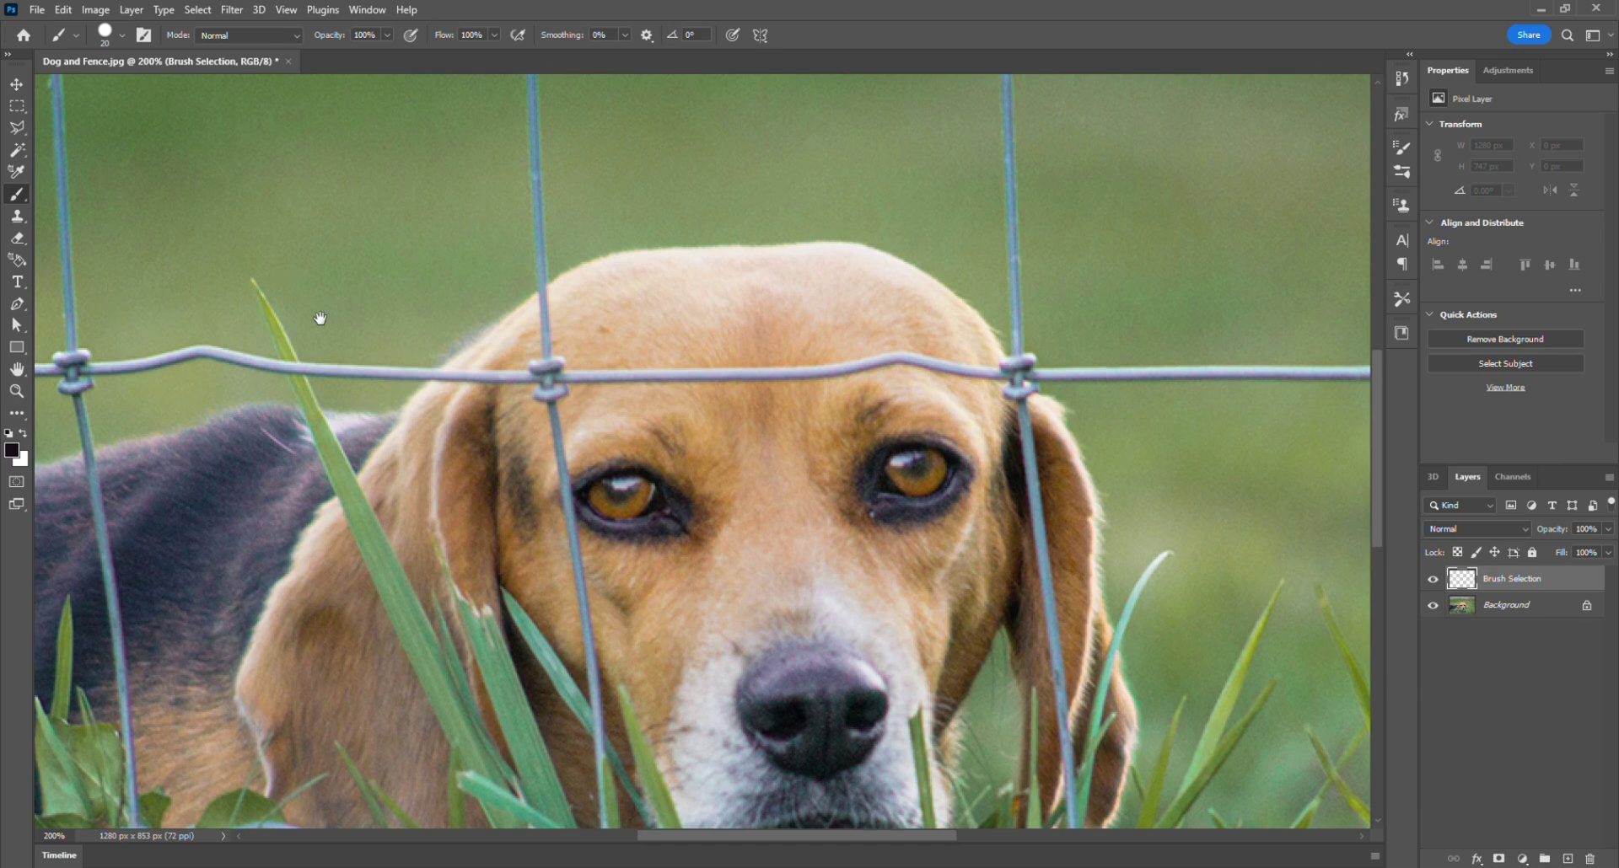
{"action": "left_click_drag", "start_coordinate": [318, 319], "coordinate": [819, 507]}
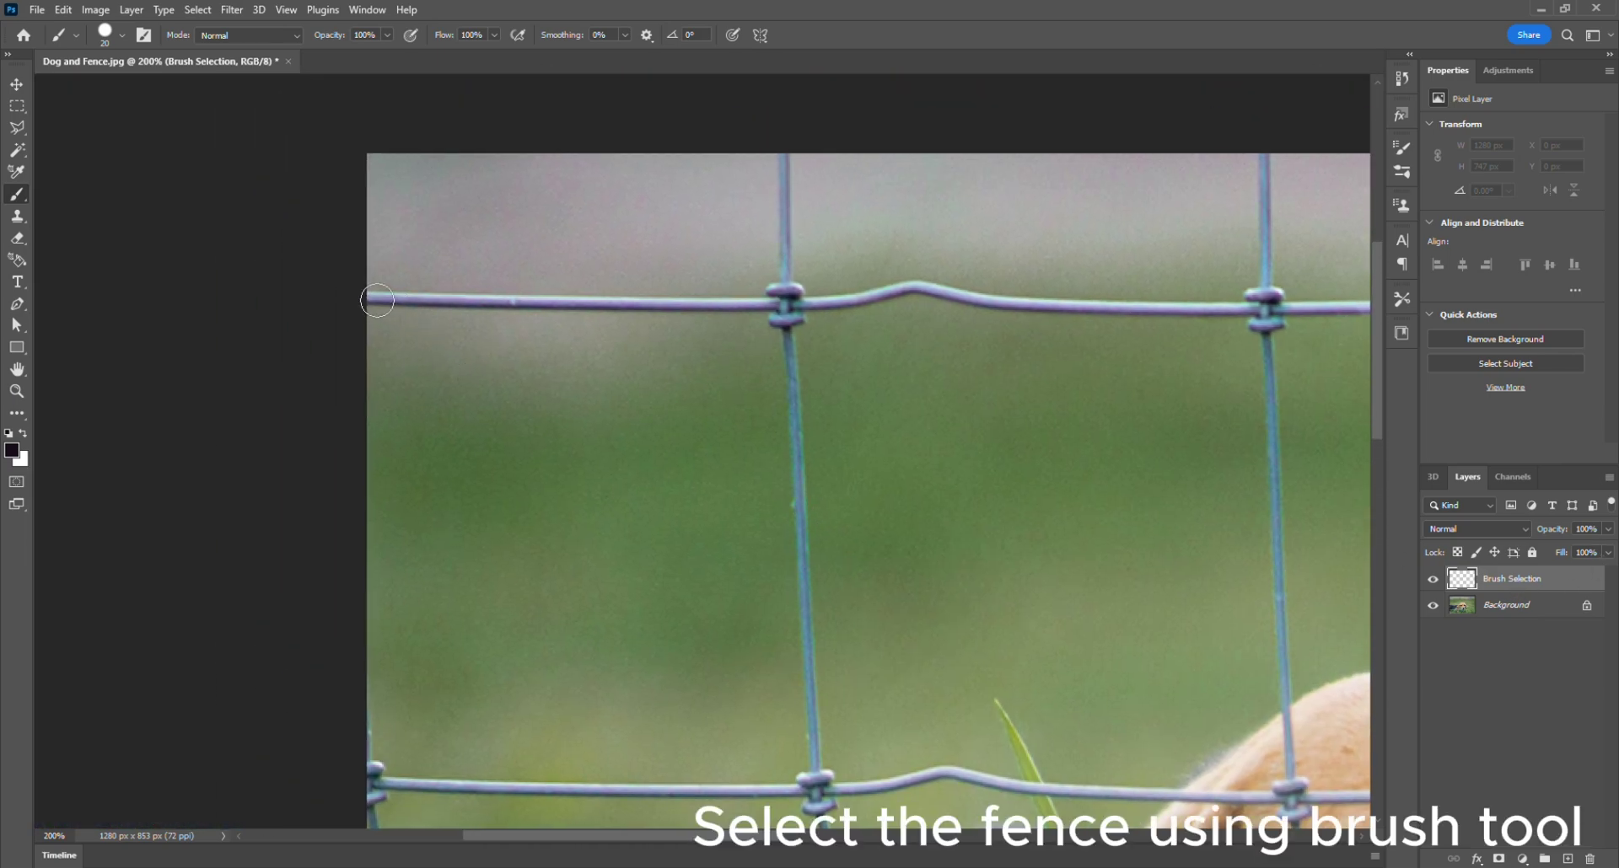
Paint black over the top wire, the first vertical wire and the left-edge wire
{"action": "left_click", "coordinate": [380, 299]}
{"action": "left_click", "coordinate": [779, 304], "text": "shift"}
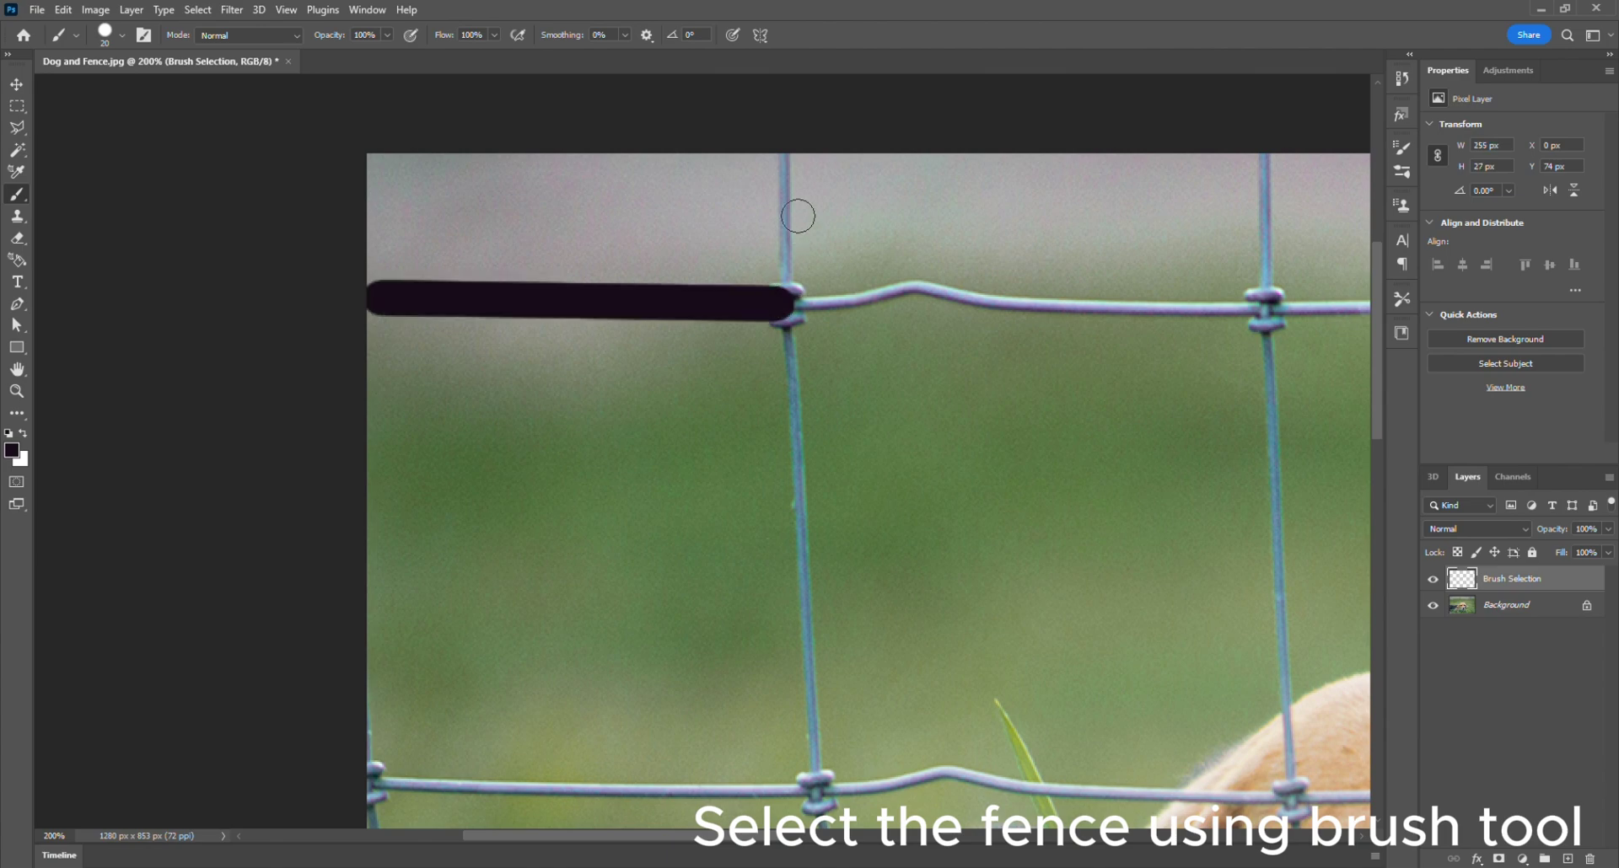
{"action": "left_click", "coordinate": [784, 165]}
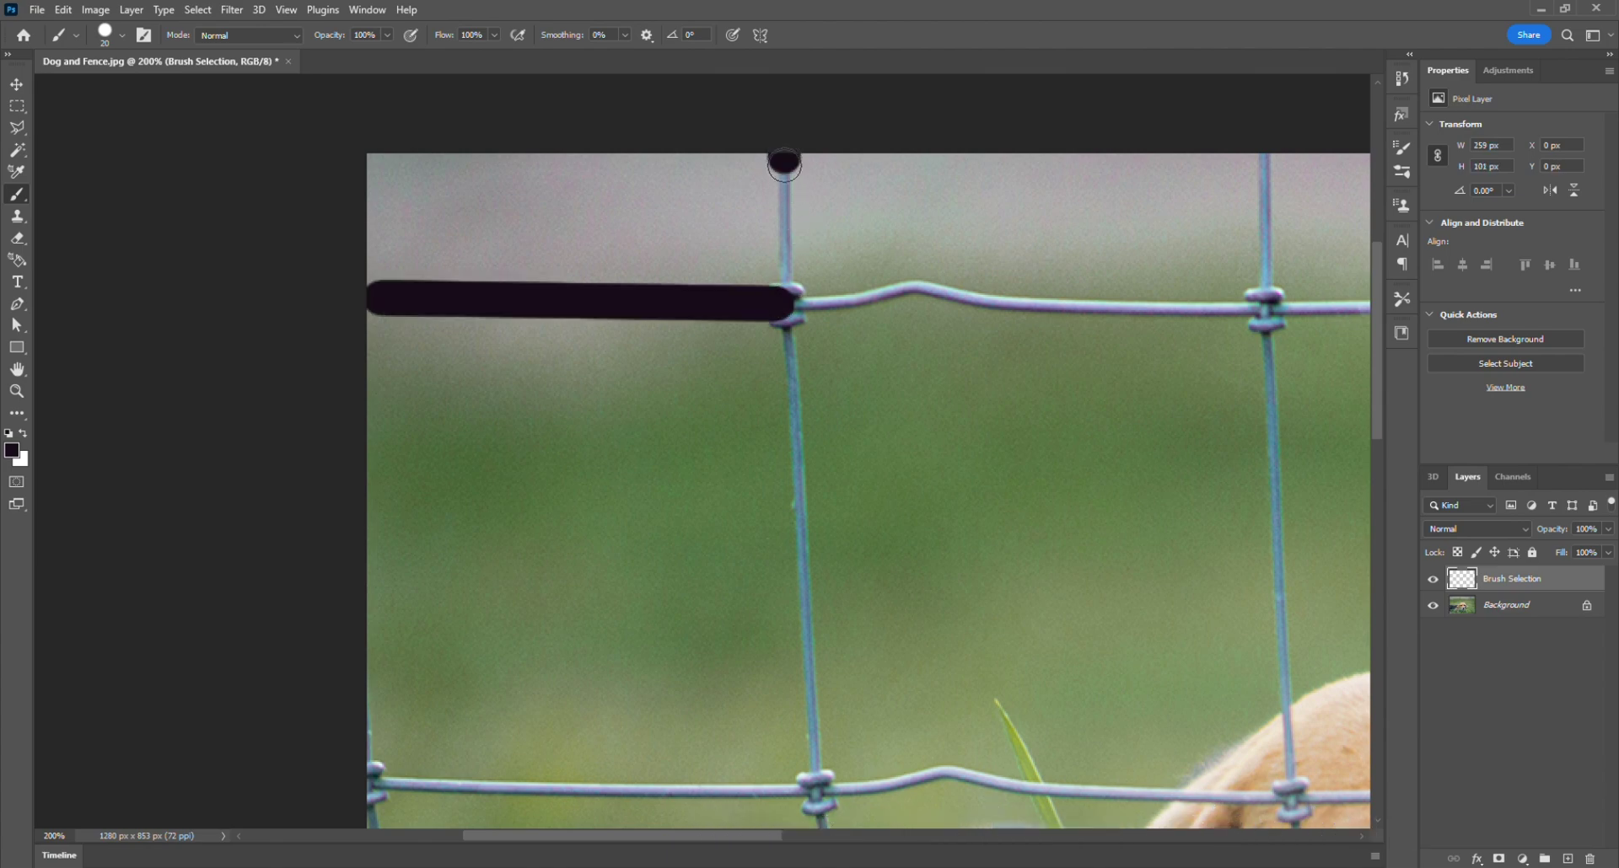
{"action": "left_click", "coordinate": [784, 321], "text": "shift"}
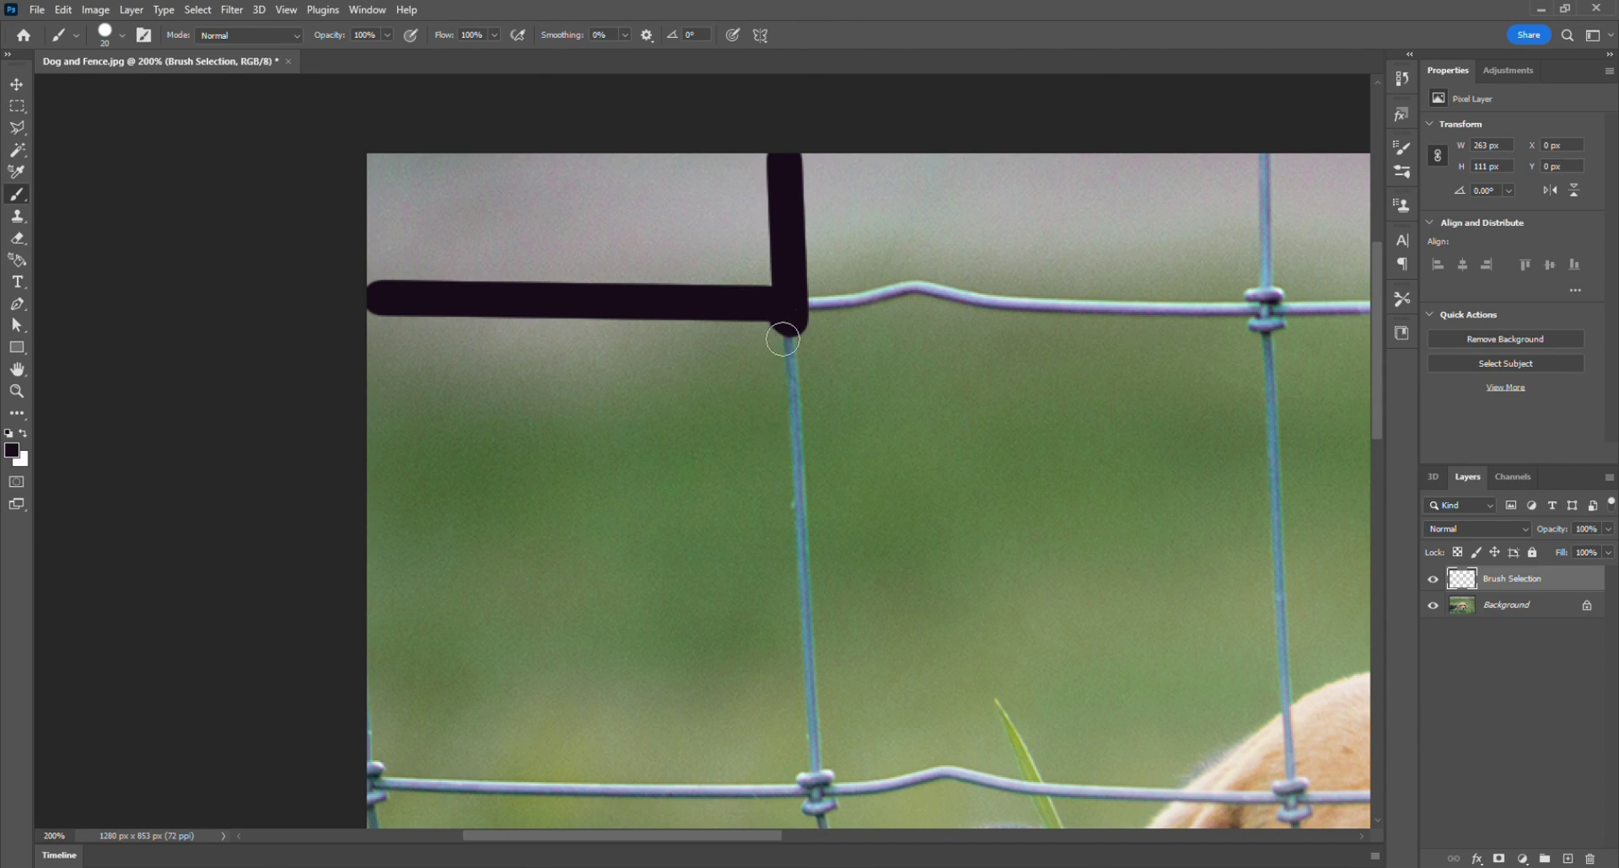
{"action": "left_click", "coordinate": [816, 774], "text": "shift"}
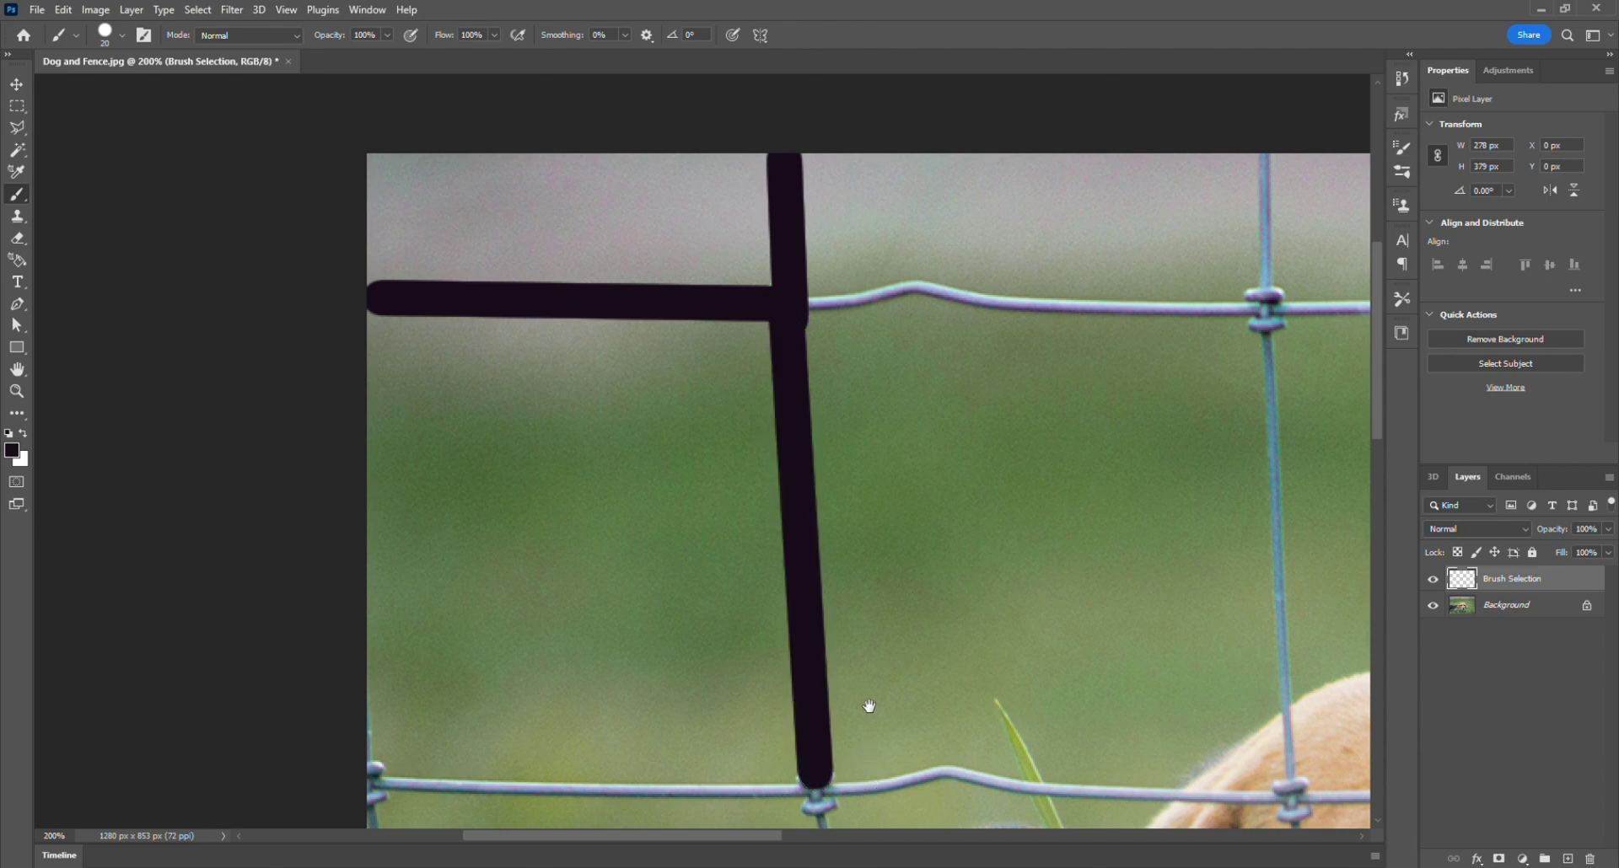
{"action": "left_click_drag", "start_coordinate": [868, 705], "coordinate": [910, 343]}
{"action": "left_click_drag", "start_coordinate": [855, 430], "coordinate": [853, 443]}
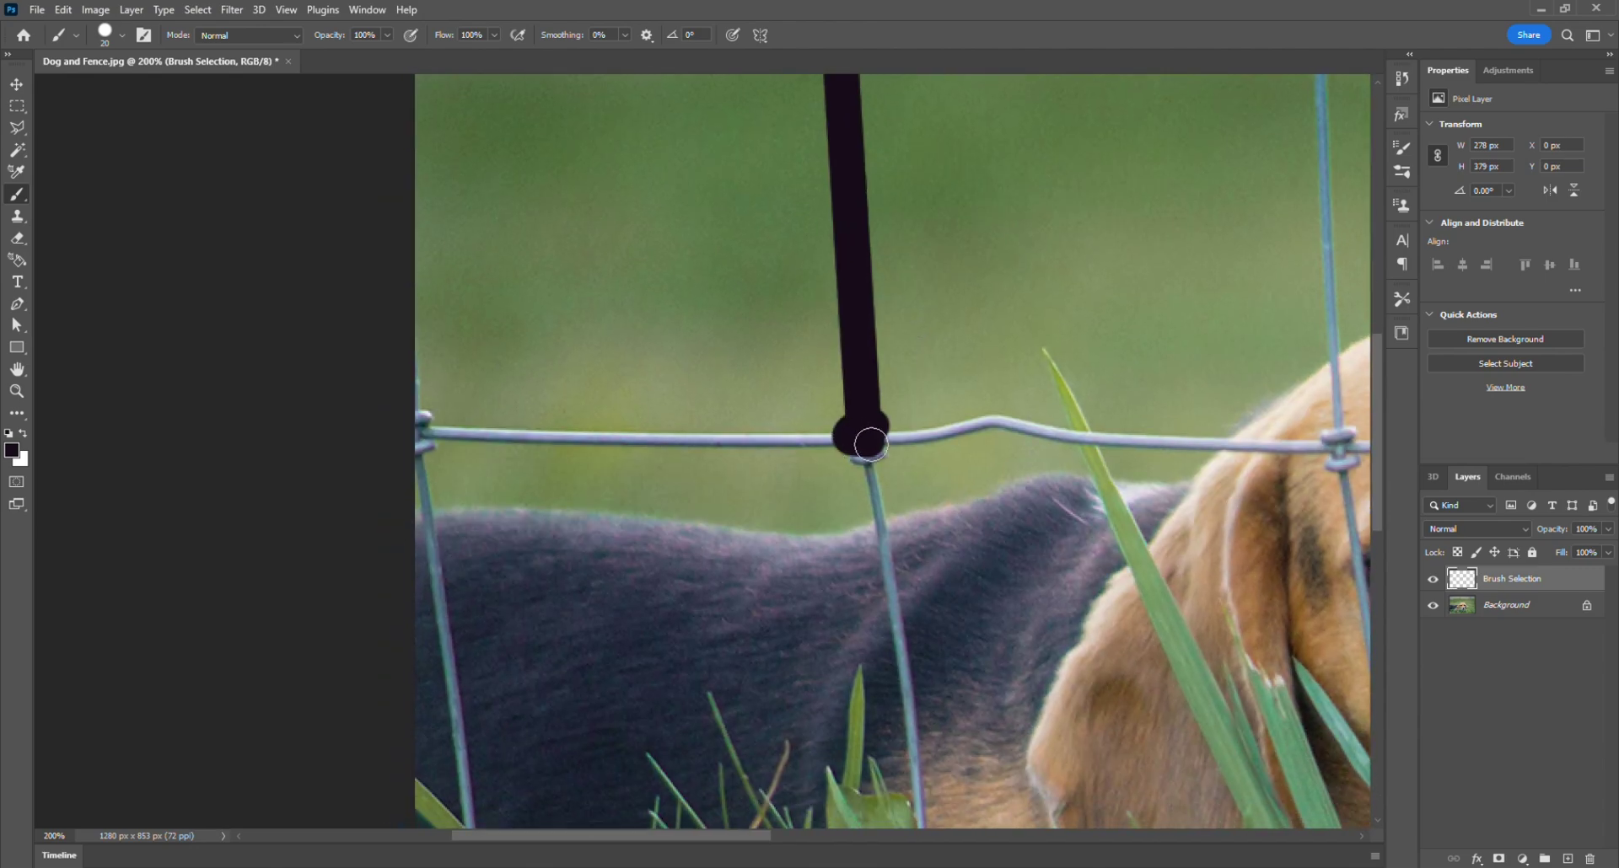
{"action": "left_click", "coordinate": [408, 438], "text": "shift"}
{"action": "left_click_drag", "start_coordinate": [408, 437], "coordinate": [408, 362]}
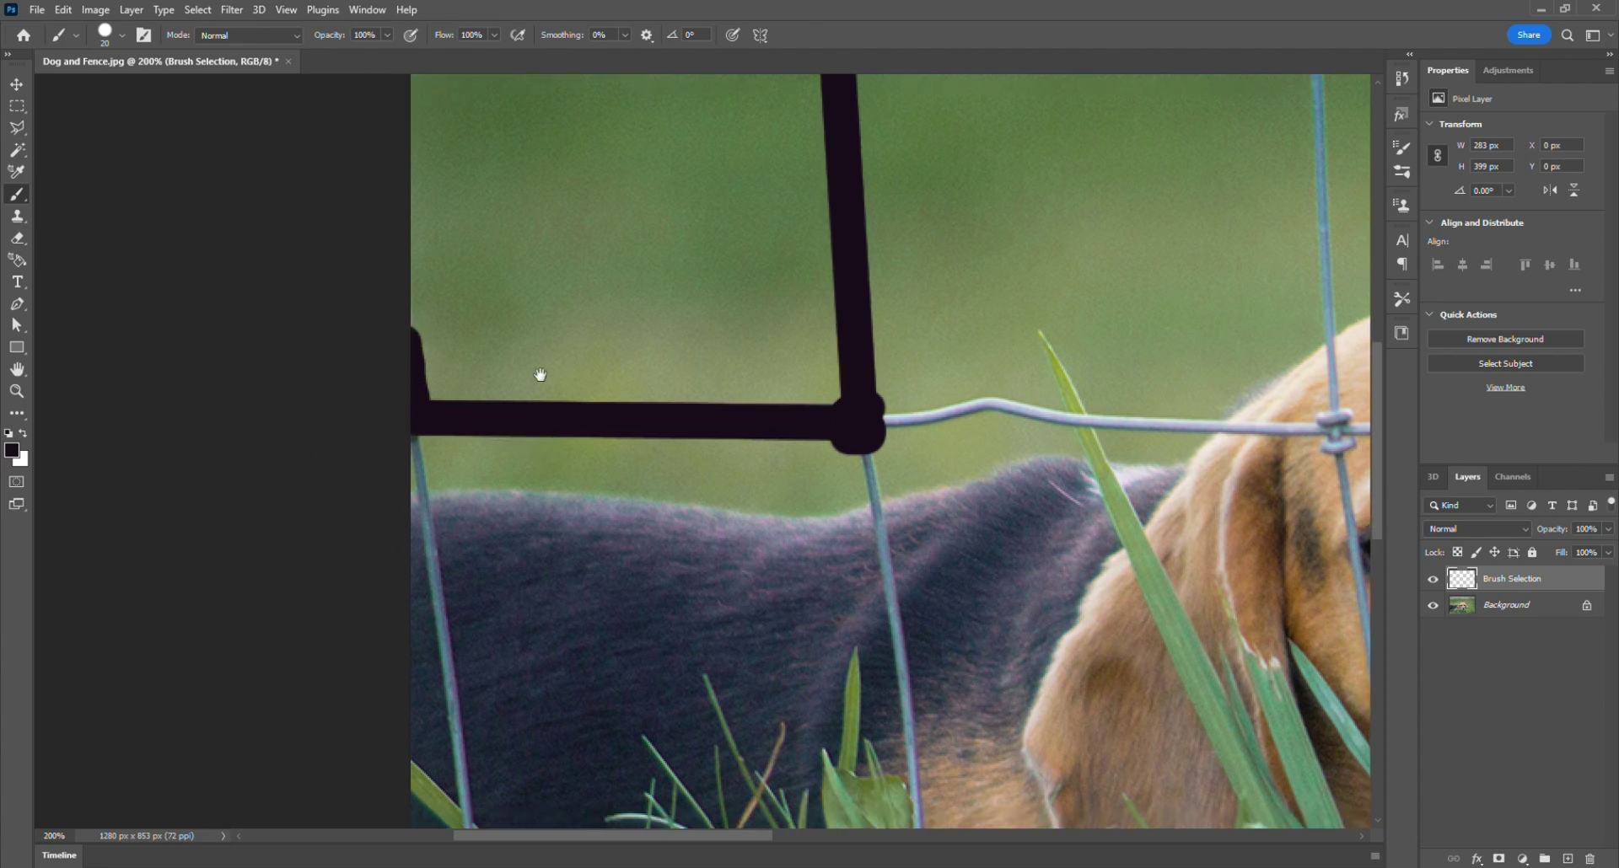
{"action": "left_click_drag", "start_coordinate": [515, 452], "coordinate": [582, 152]}
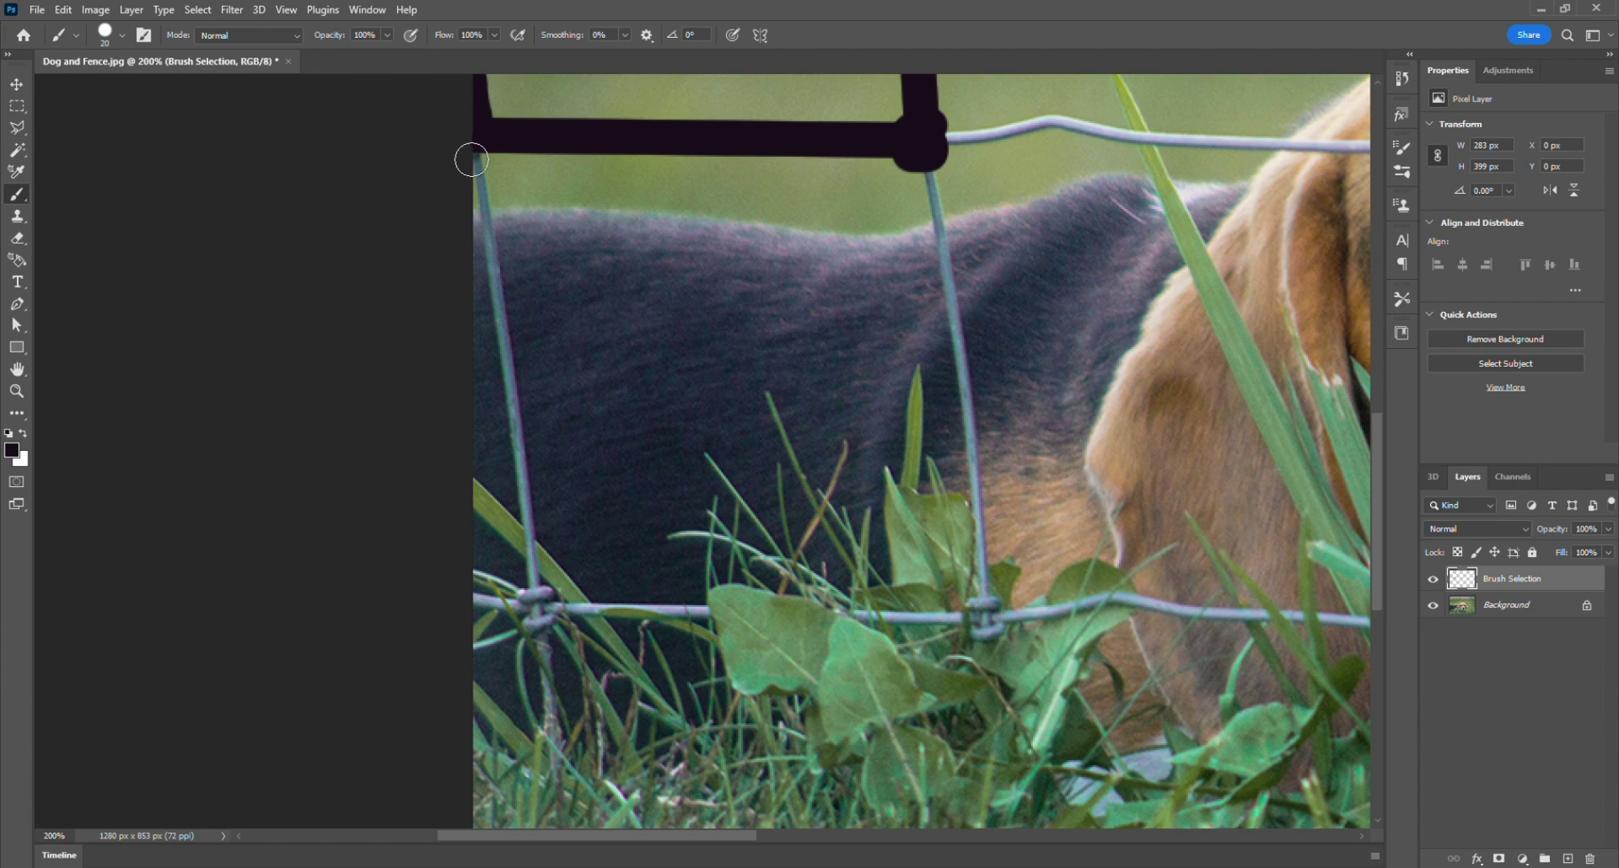
With a smaller brush, paint over the left fence post and the lower horizontal wire
{"action": "key", "text": "bracketleft"}
{"action": "left_click", "coordinate": [530, 528], "text": "shift"}
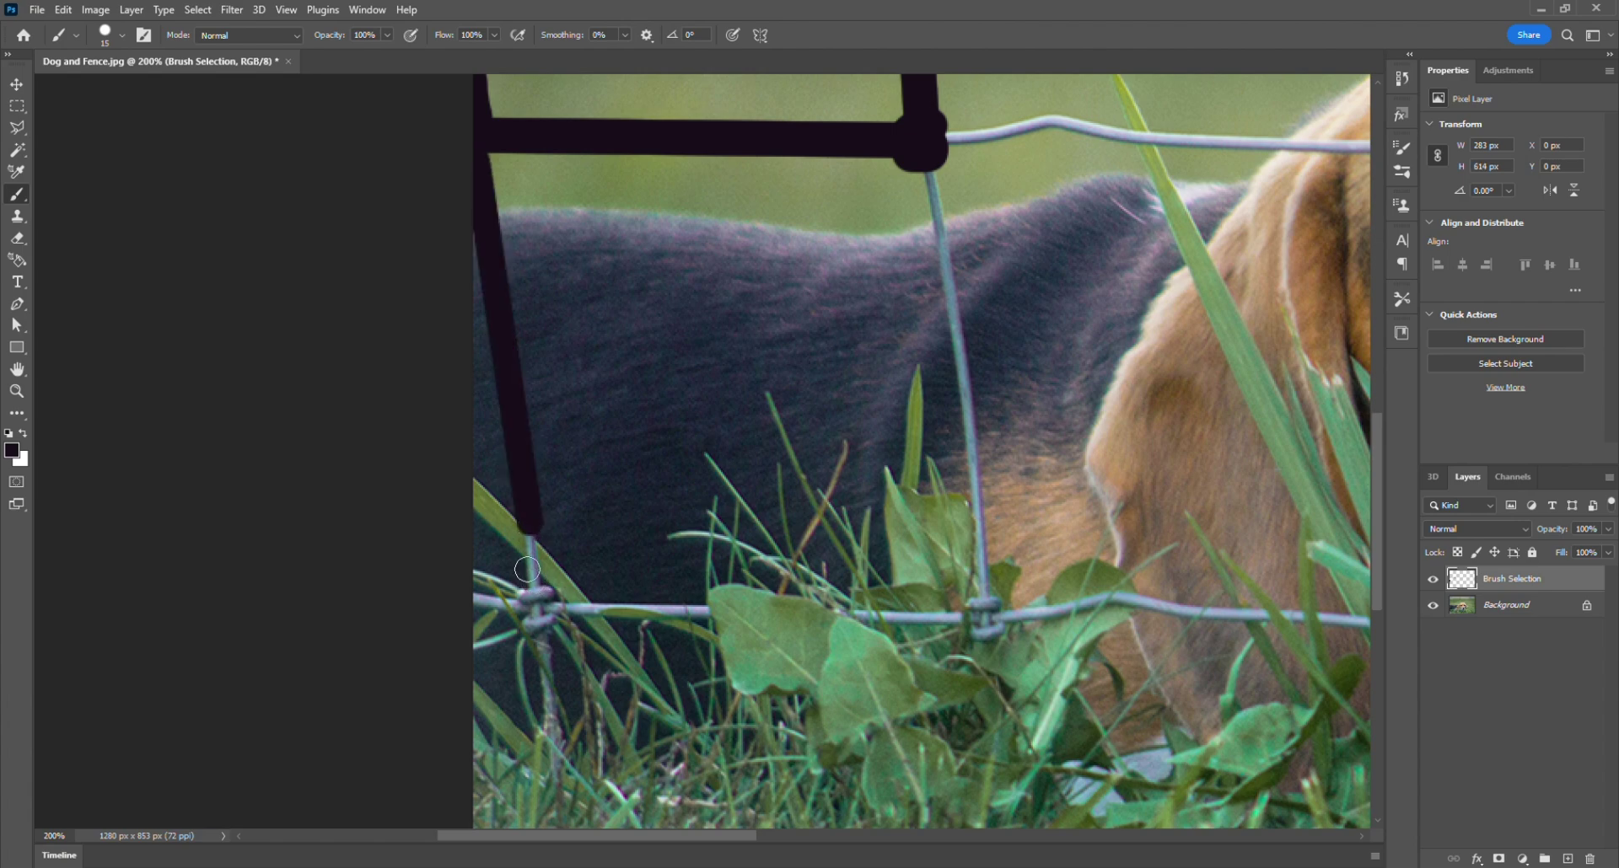
{"action": "left_click", "coordinate": [532, 586], "text": "shift"}
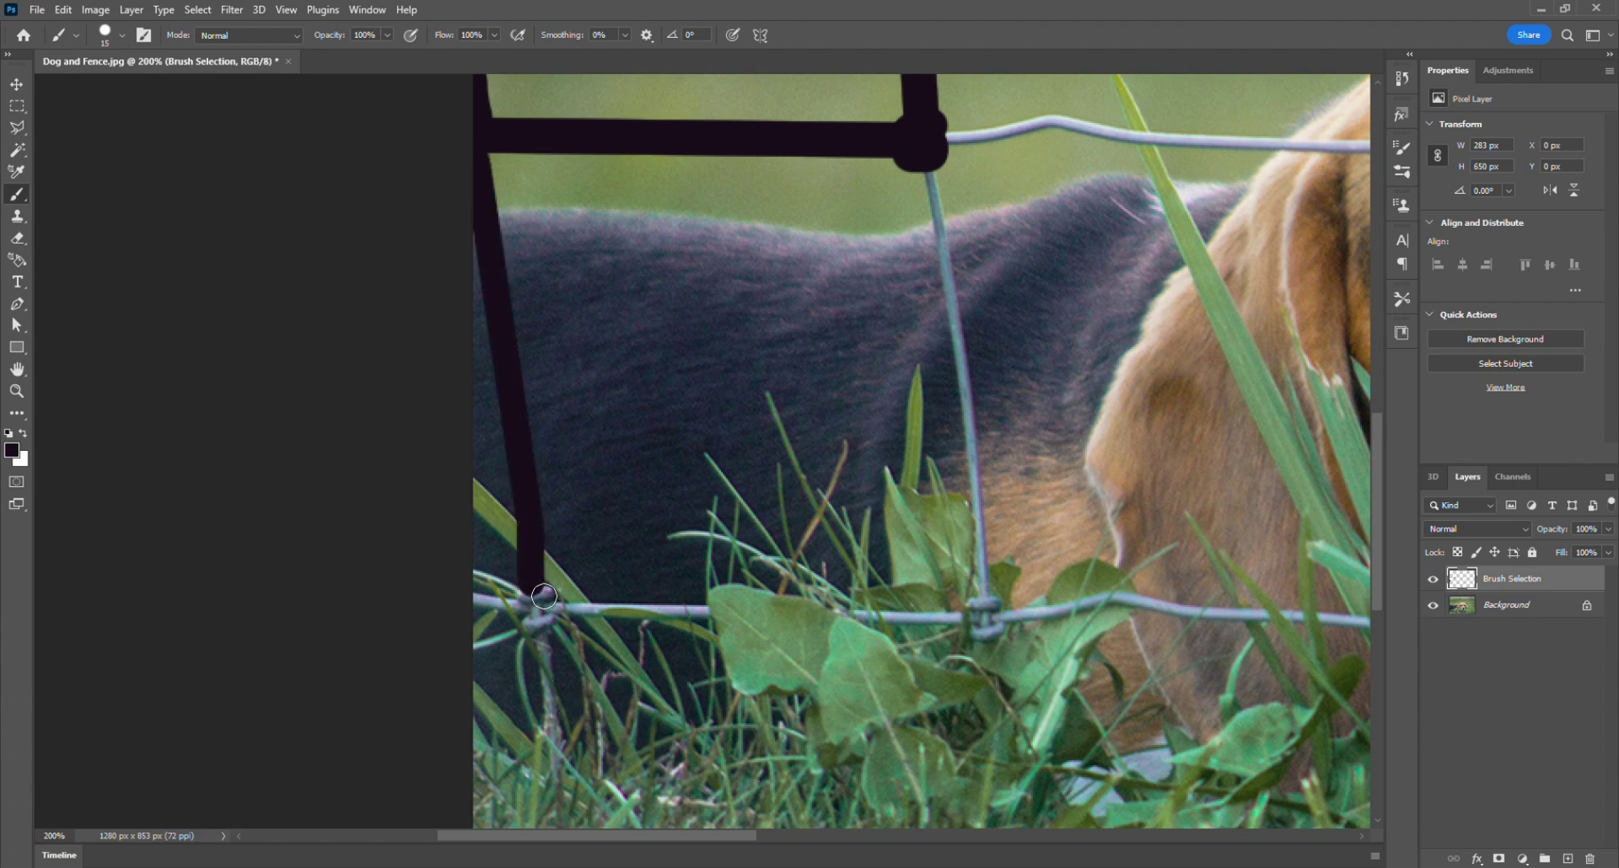
{"action": "left_click_drag", "start_coordinate": [544, 596], "coordinate": [474, 601]}
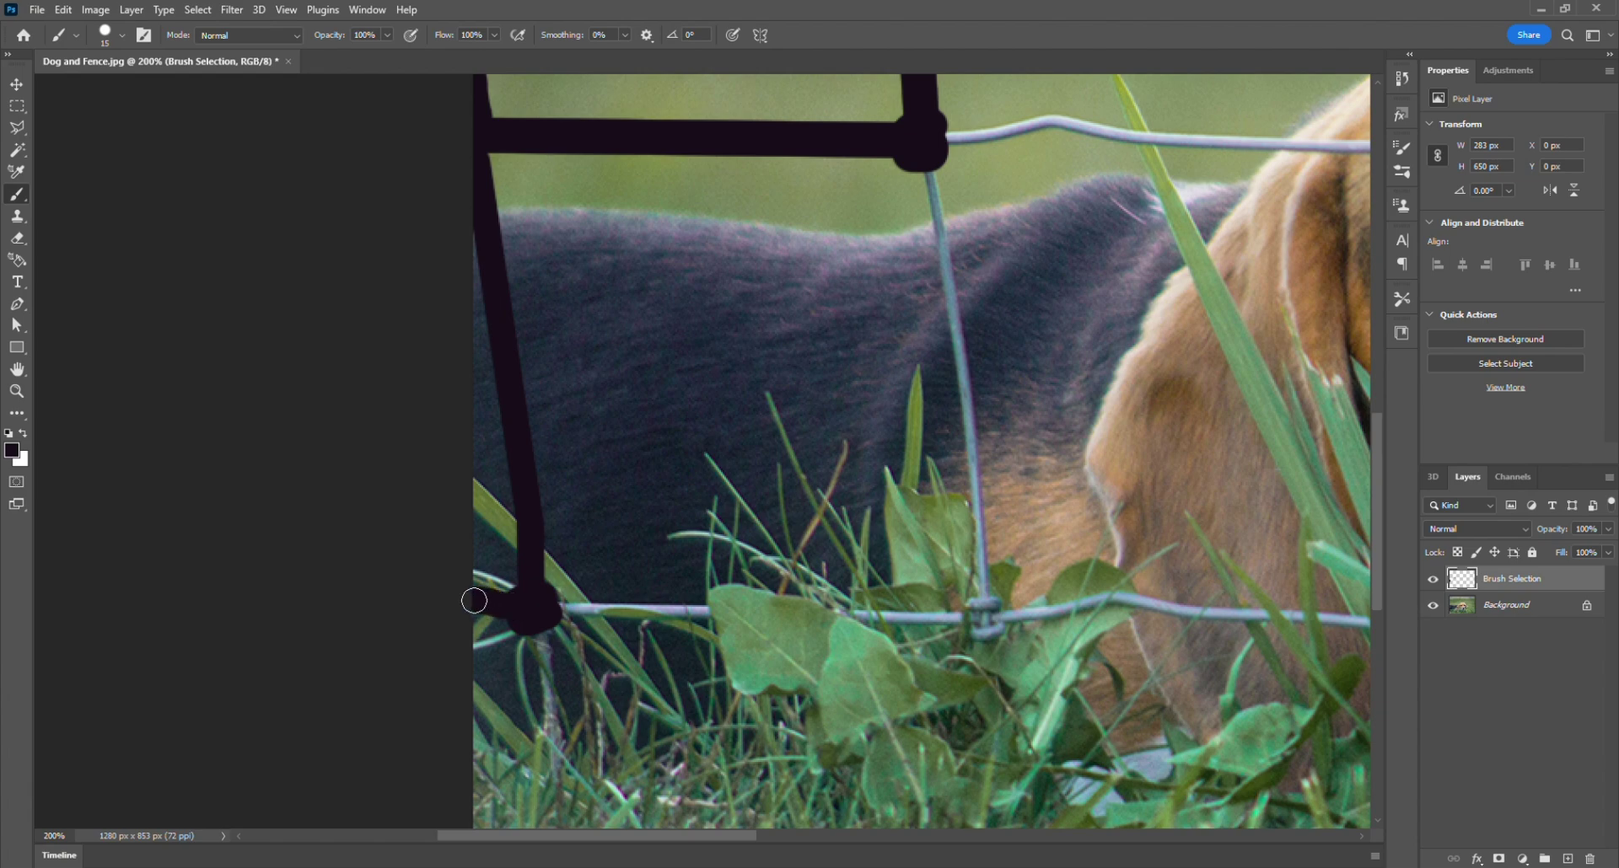
{"action": "left_click", "coordinate": [707, 613], "text": "shift"}
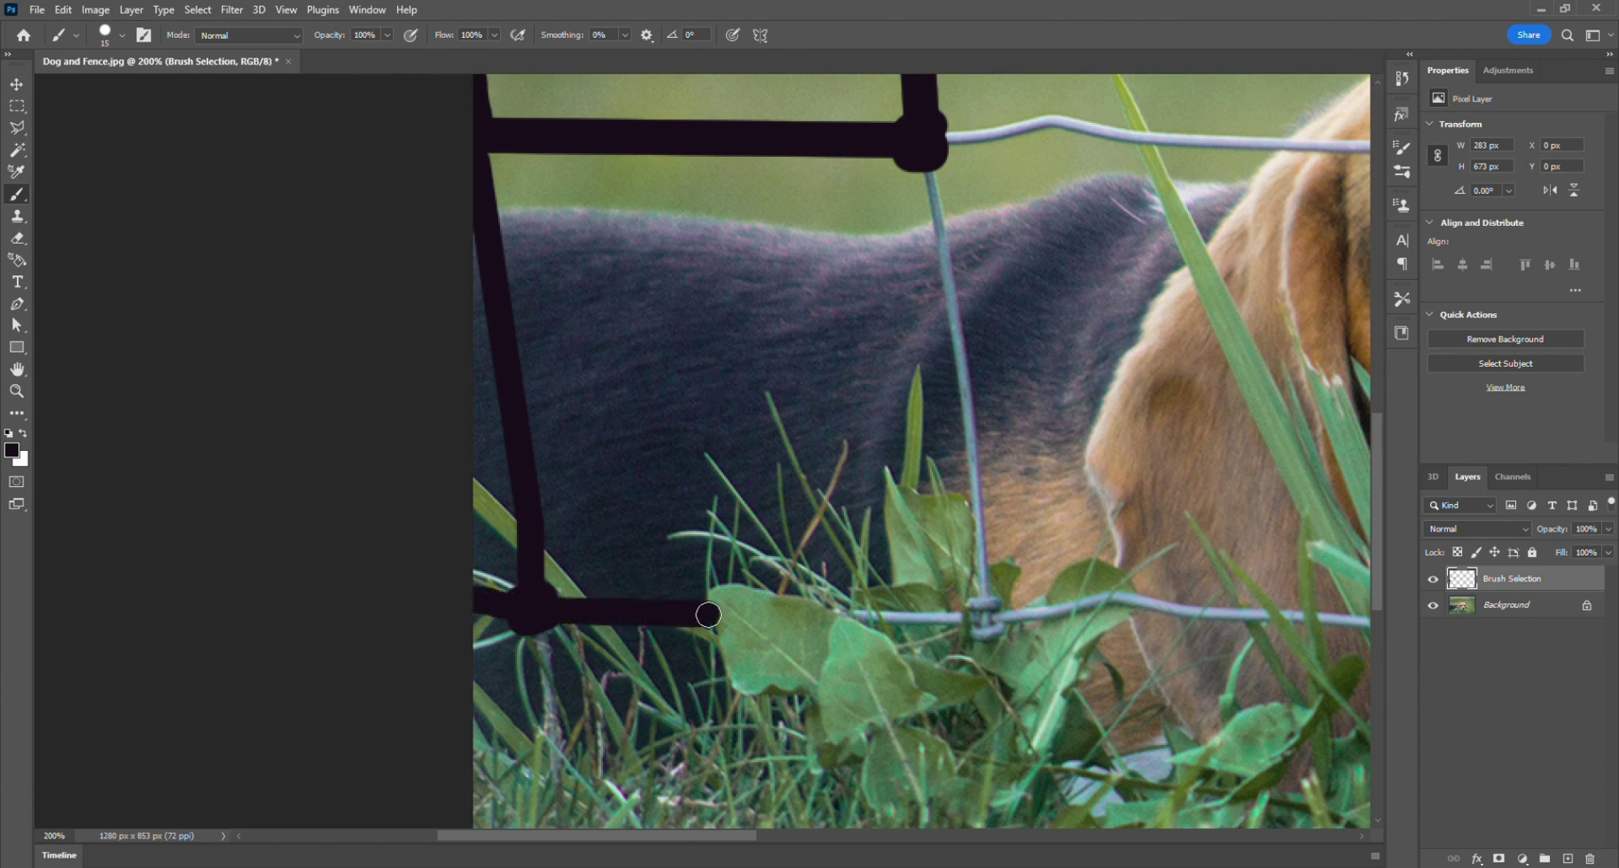
{"action": "left_click", "coordinate": [545, 632]}
{"action": "left_click", "coordinate": [553, 753], "text": "shift"}
{"action": "left_click_drag", "start_coordinate": [862, 565], "coordinate": [599, 565]}
Paint over the next lower wire section and the middle vertical wire
{"action": "left_click", "coordinate": [598, 617]}
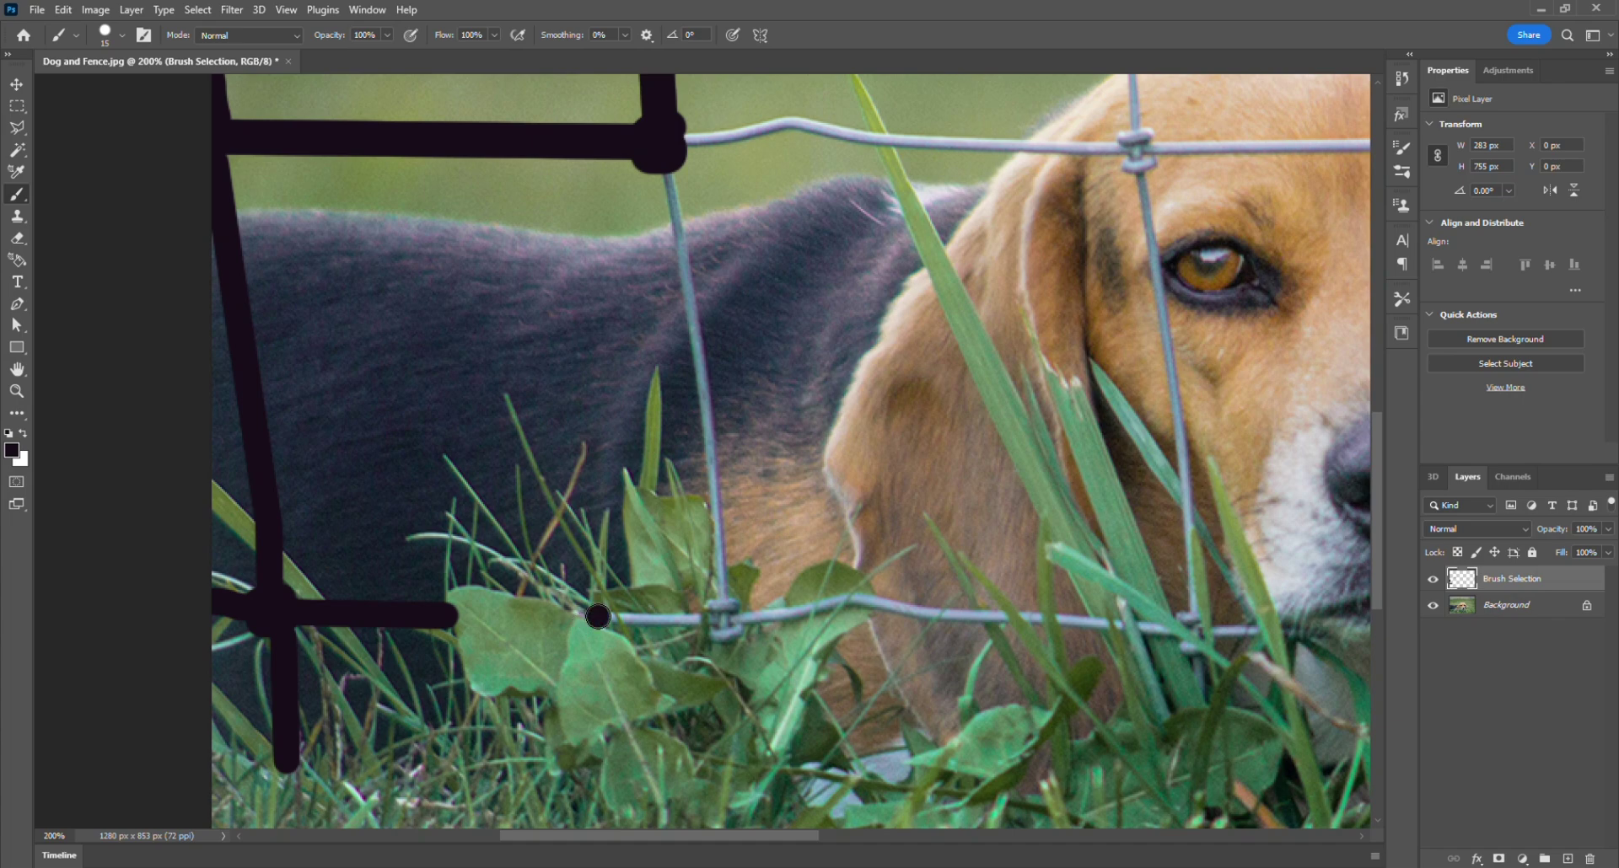
{"action": "left_click", "coordinate": [707, 621], "text": "shift"}
{"action": "left_click_drag", "start_coordinate": [732, 615], "coordinate": [720, 600]}
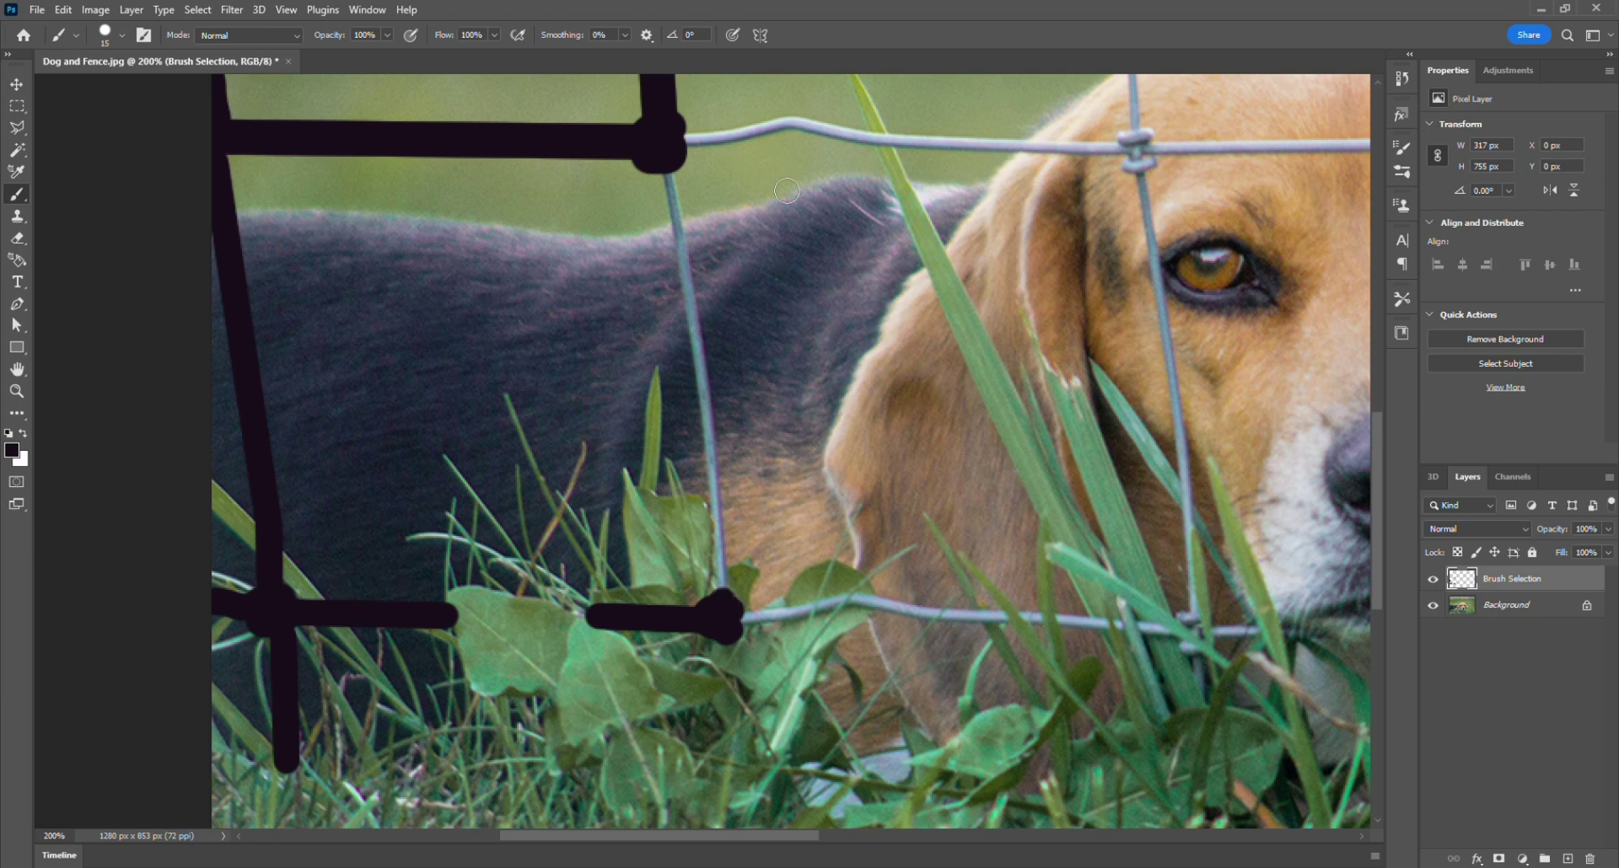
{"action": "left_click", "coordinate": [666, 176], "text": "shift"}
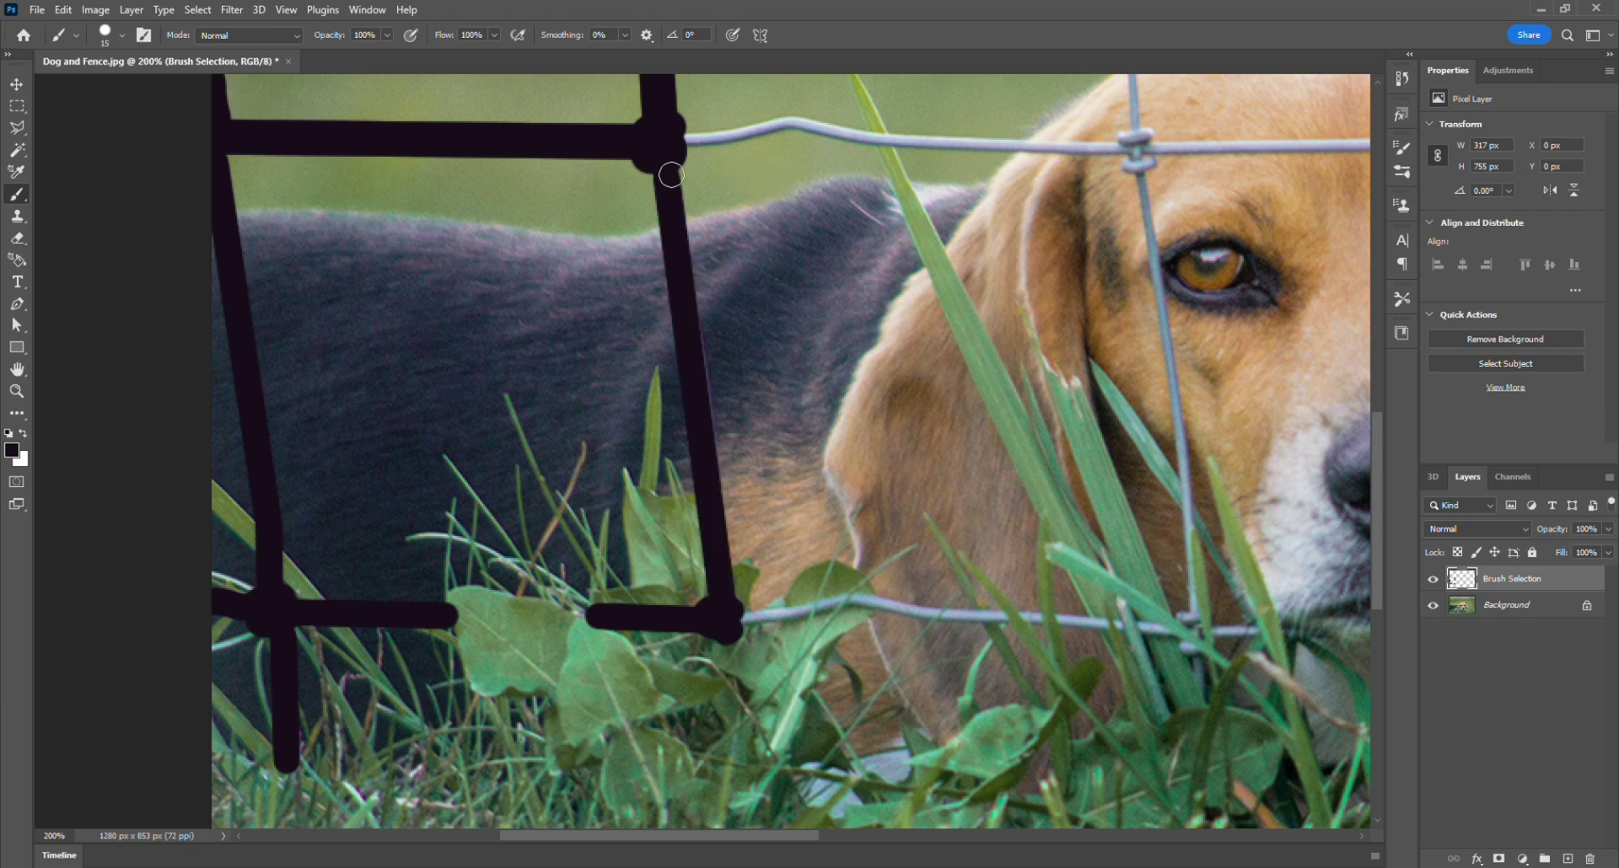
{"action": "left_click", "coordinate": [715, 546], "text": "shift"}
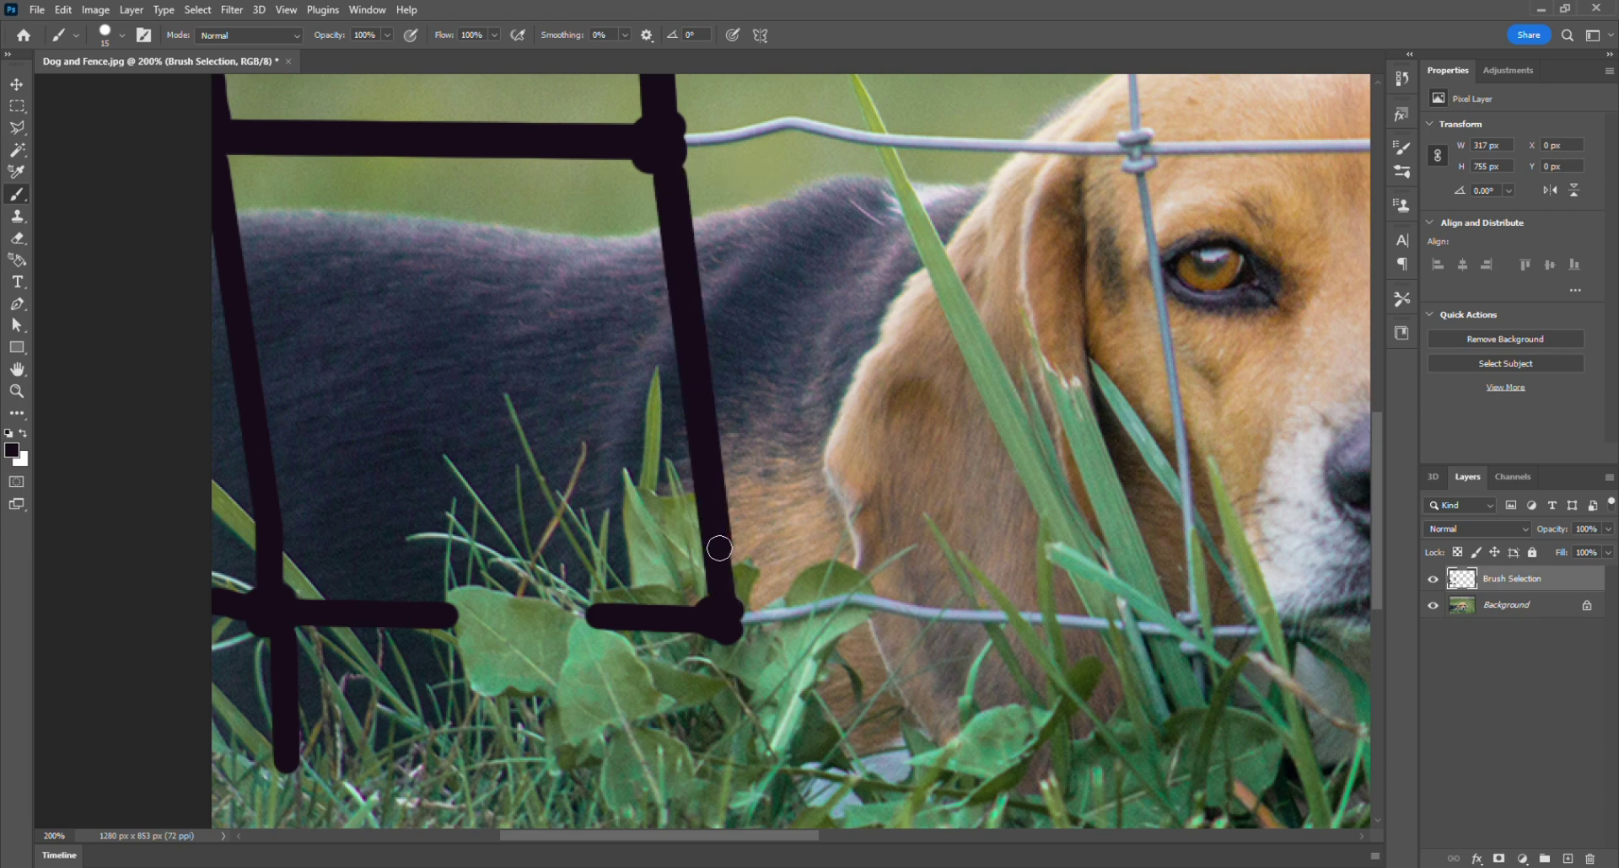
Extend the lower-wire paint rightward across the dog to the next junction
{"action": "left_click", "coordinate": [746, 618]}
{"action": "left_click", "coordinate": [856, 596], "text": "shift"}
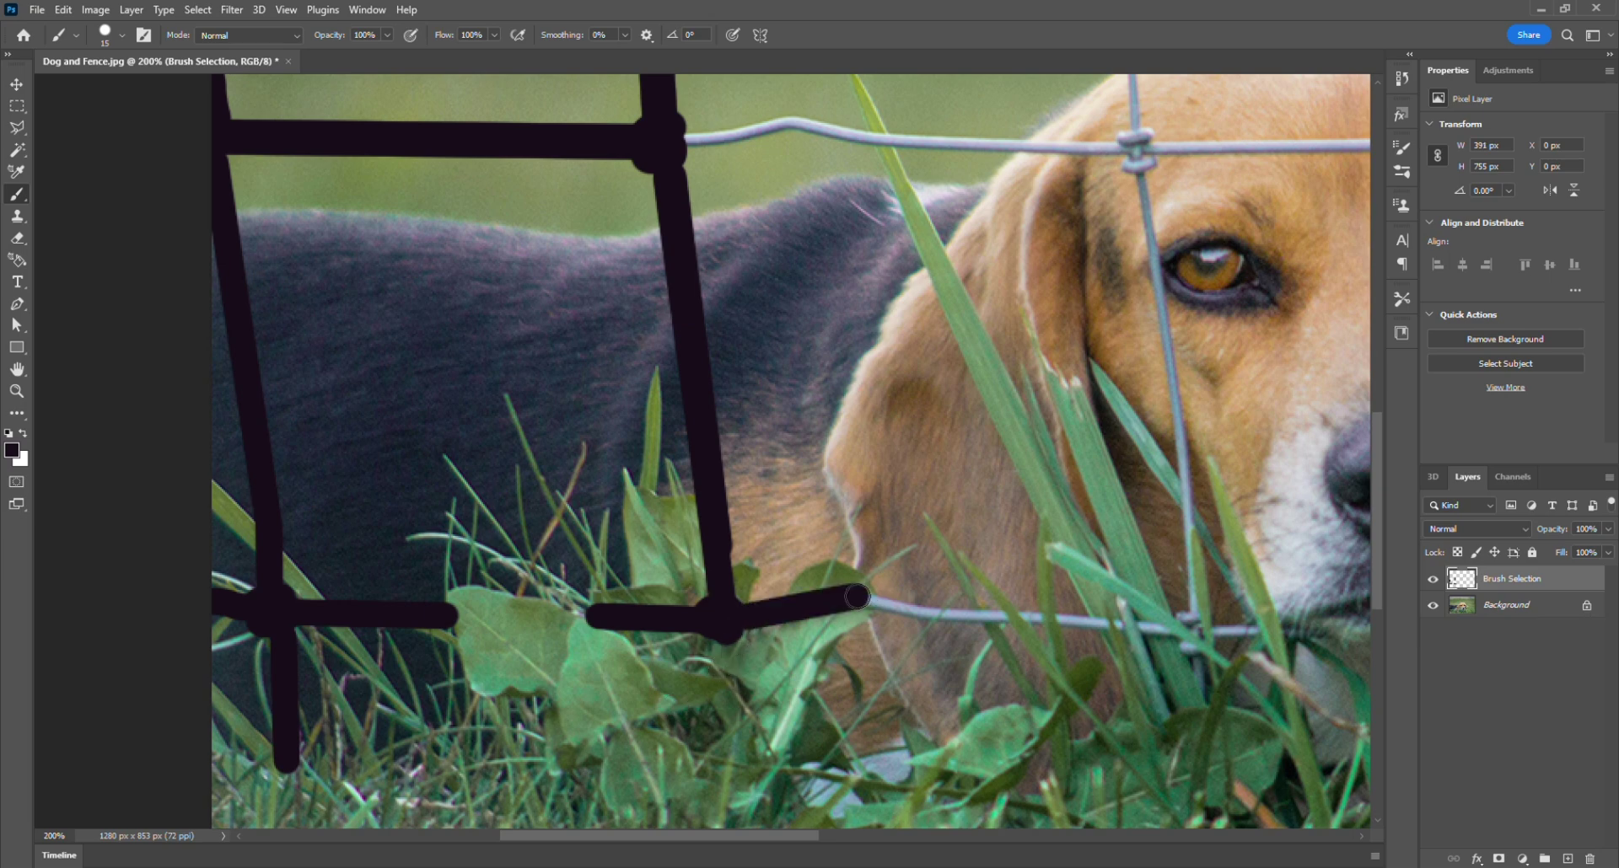
{"action": "left_click", "coordinate": [929, 614], "text": "shift"}
{"action": "left_click", "coordinate": [1002, 617], "text": "shift"}
{"action": "left_click_drag", "start_coordinate": [1002, 618], "coordinate": [782, 601]}
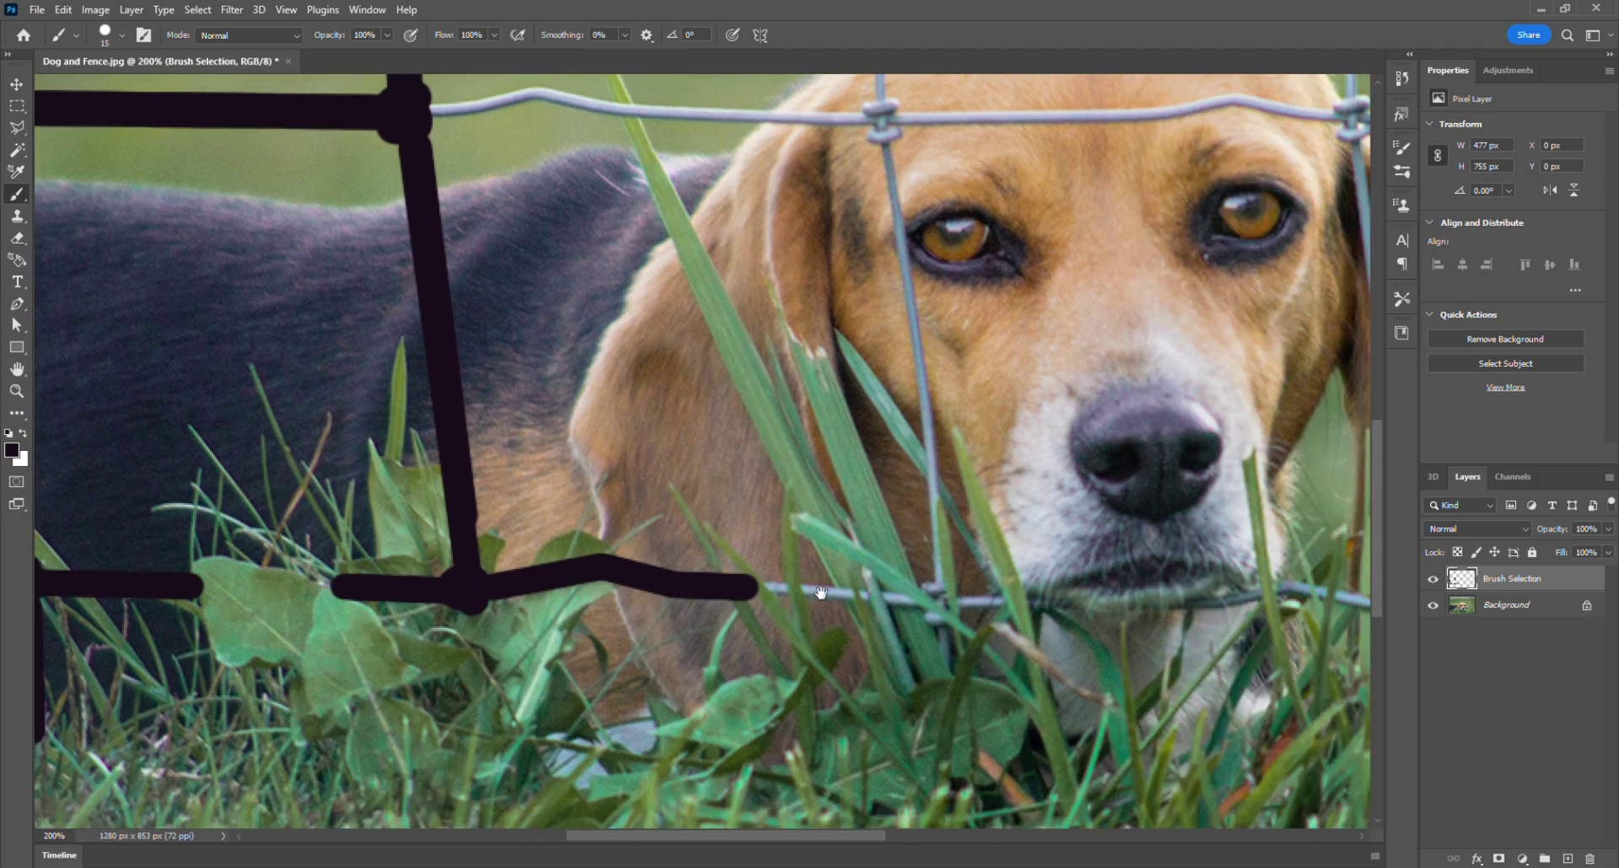
{"action": "left_click", "coordinate": [821, 602], "text": "shift"}
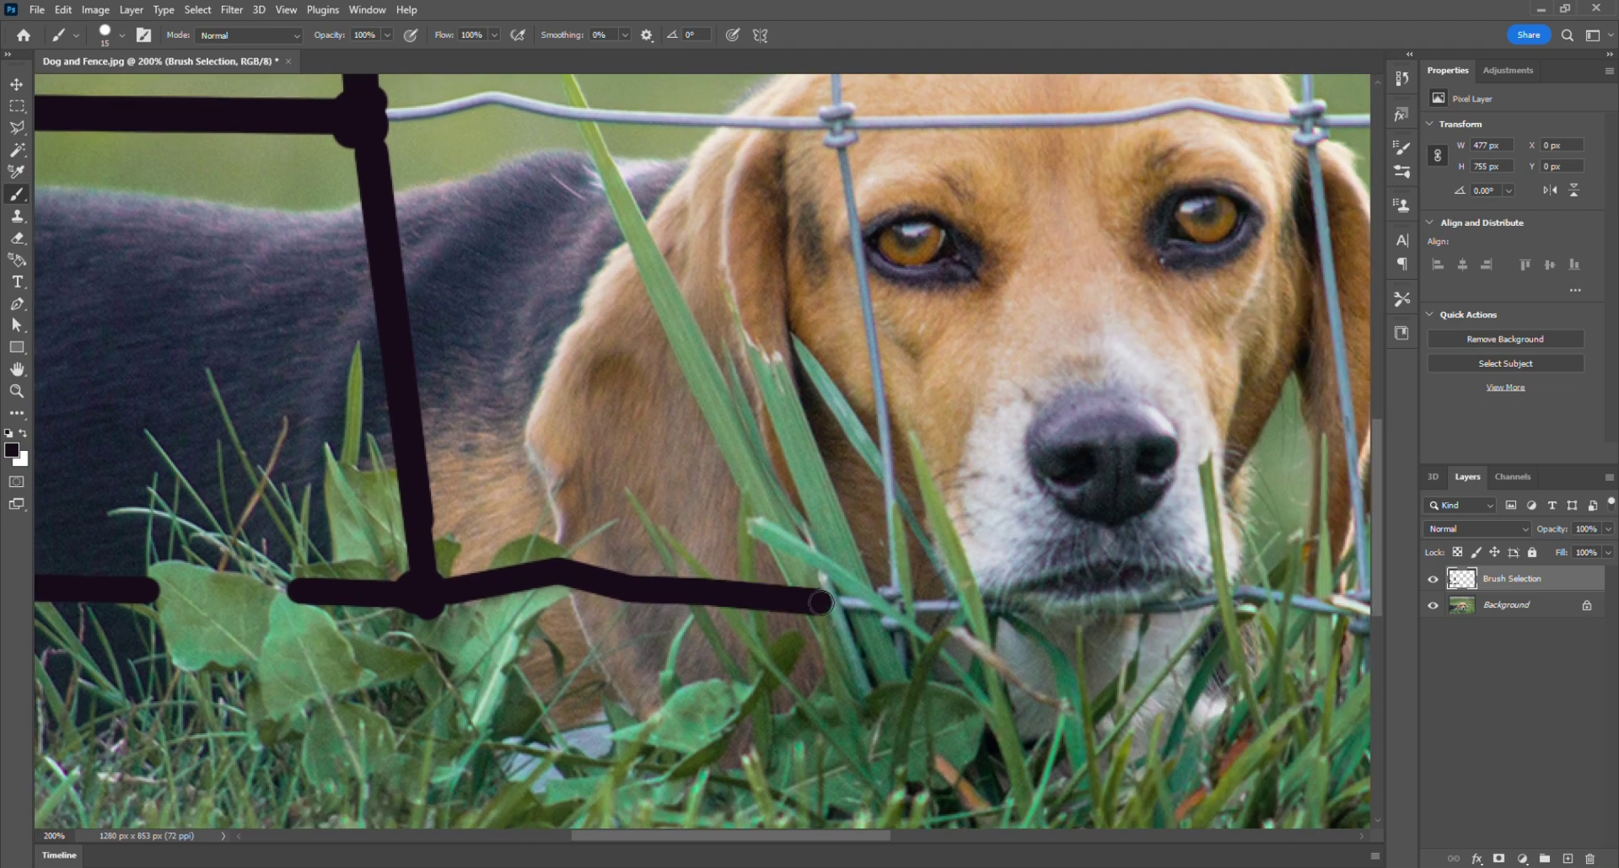
{"action": "left_click", "coordinate": [880, 606], "text": "shift"}
{"action": "left_click_drag", "start_coordinate": [904, 598], "coordinate": [900, 656]}
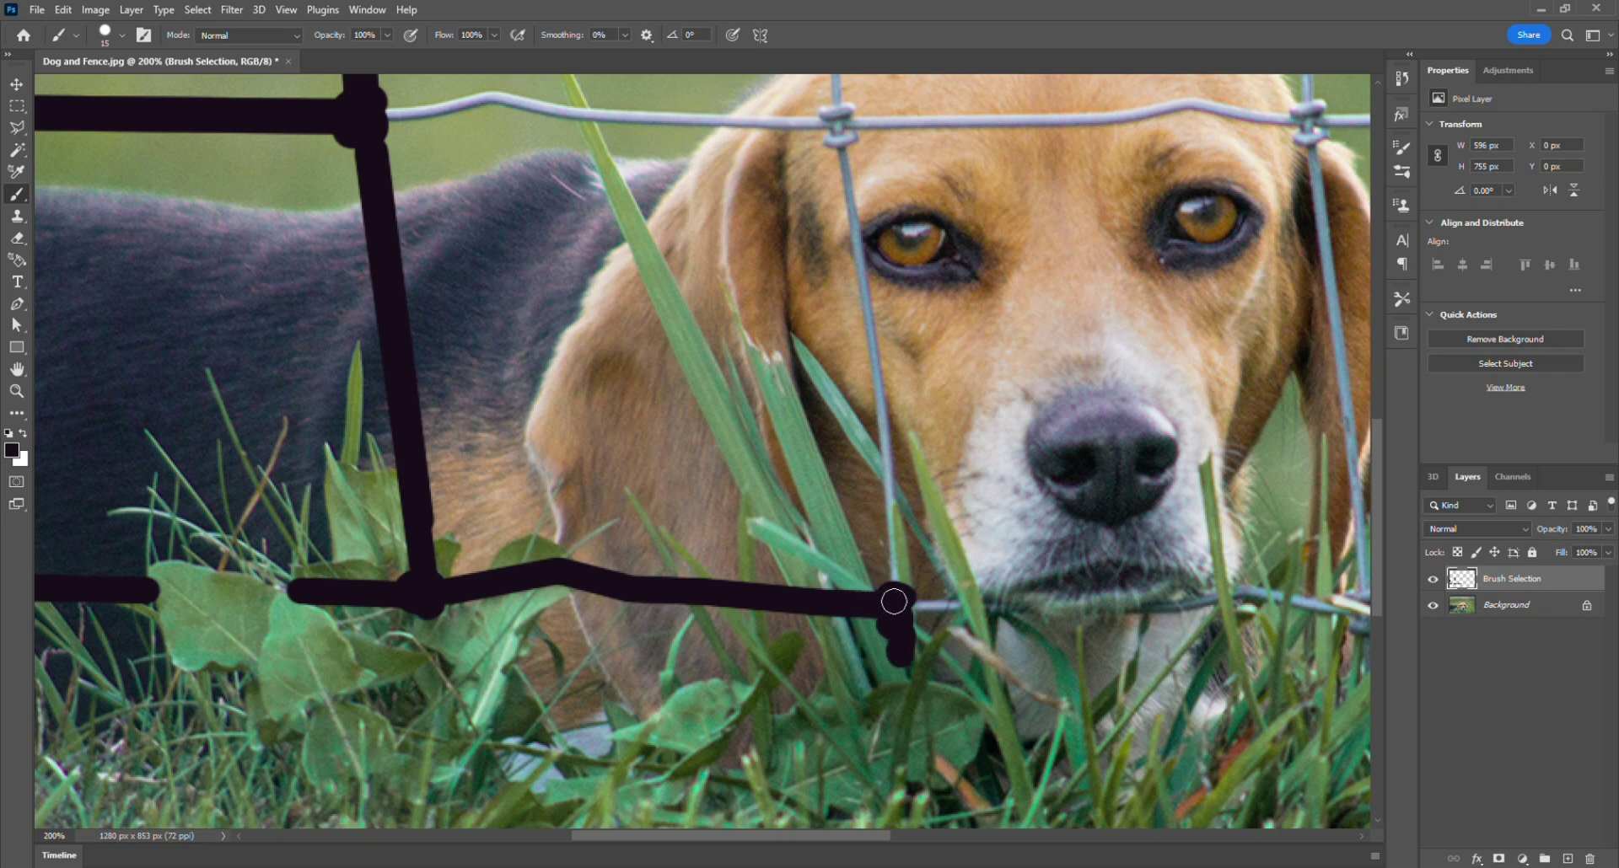
Paint up the vertical wire and fence post beside the dog's face
{"action": "left_click", "coordinate": [869, 323], "text": "shift"}
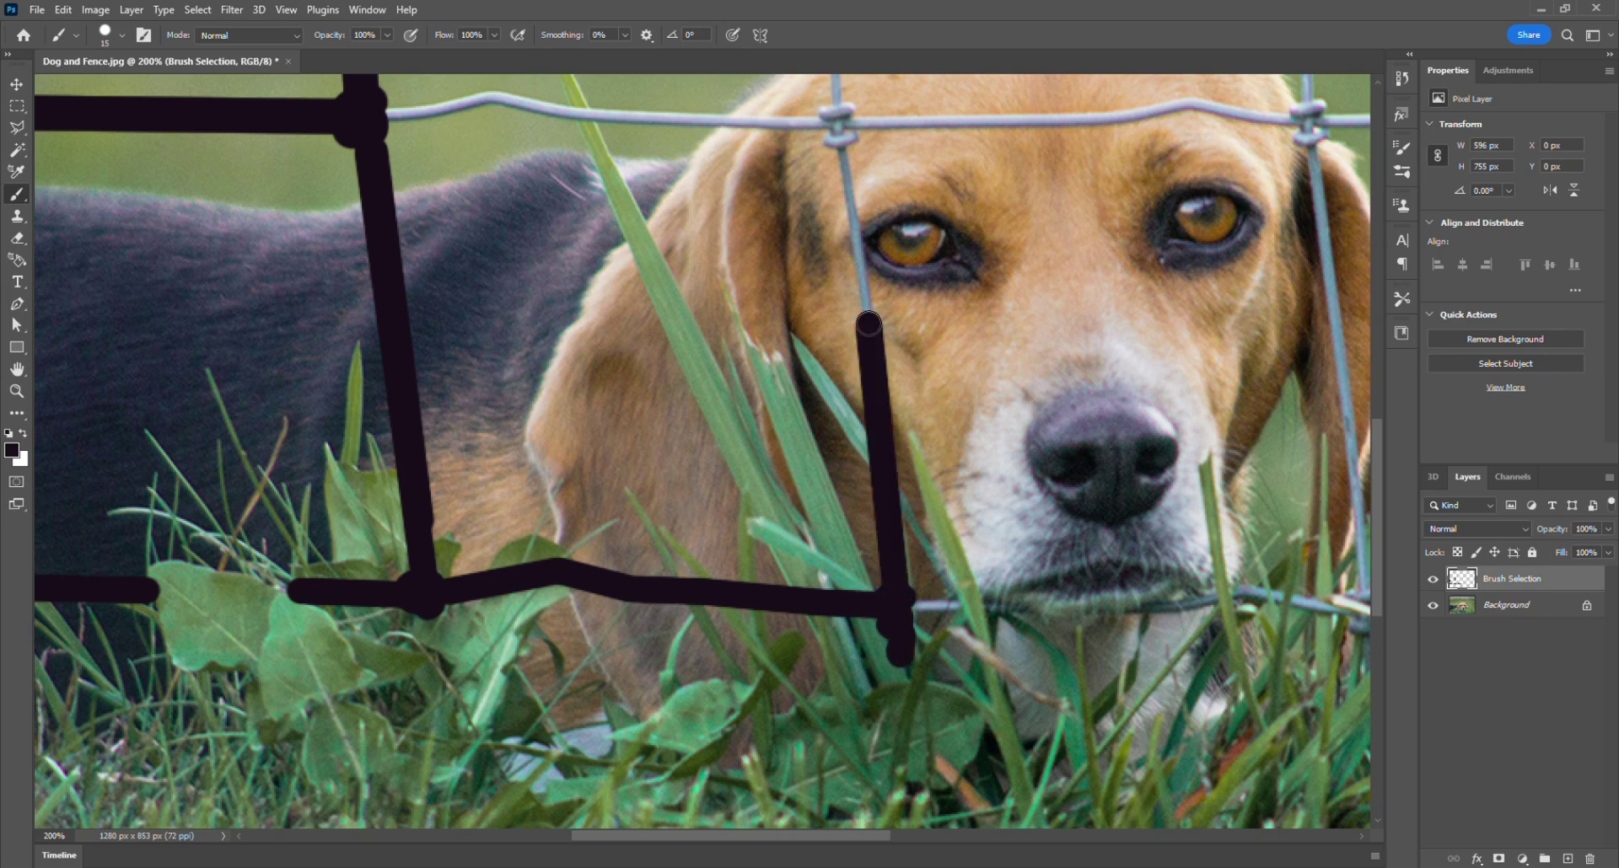
{"action": "left_click", "coordinate": [840, 153], "text": "shift"}
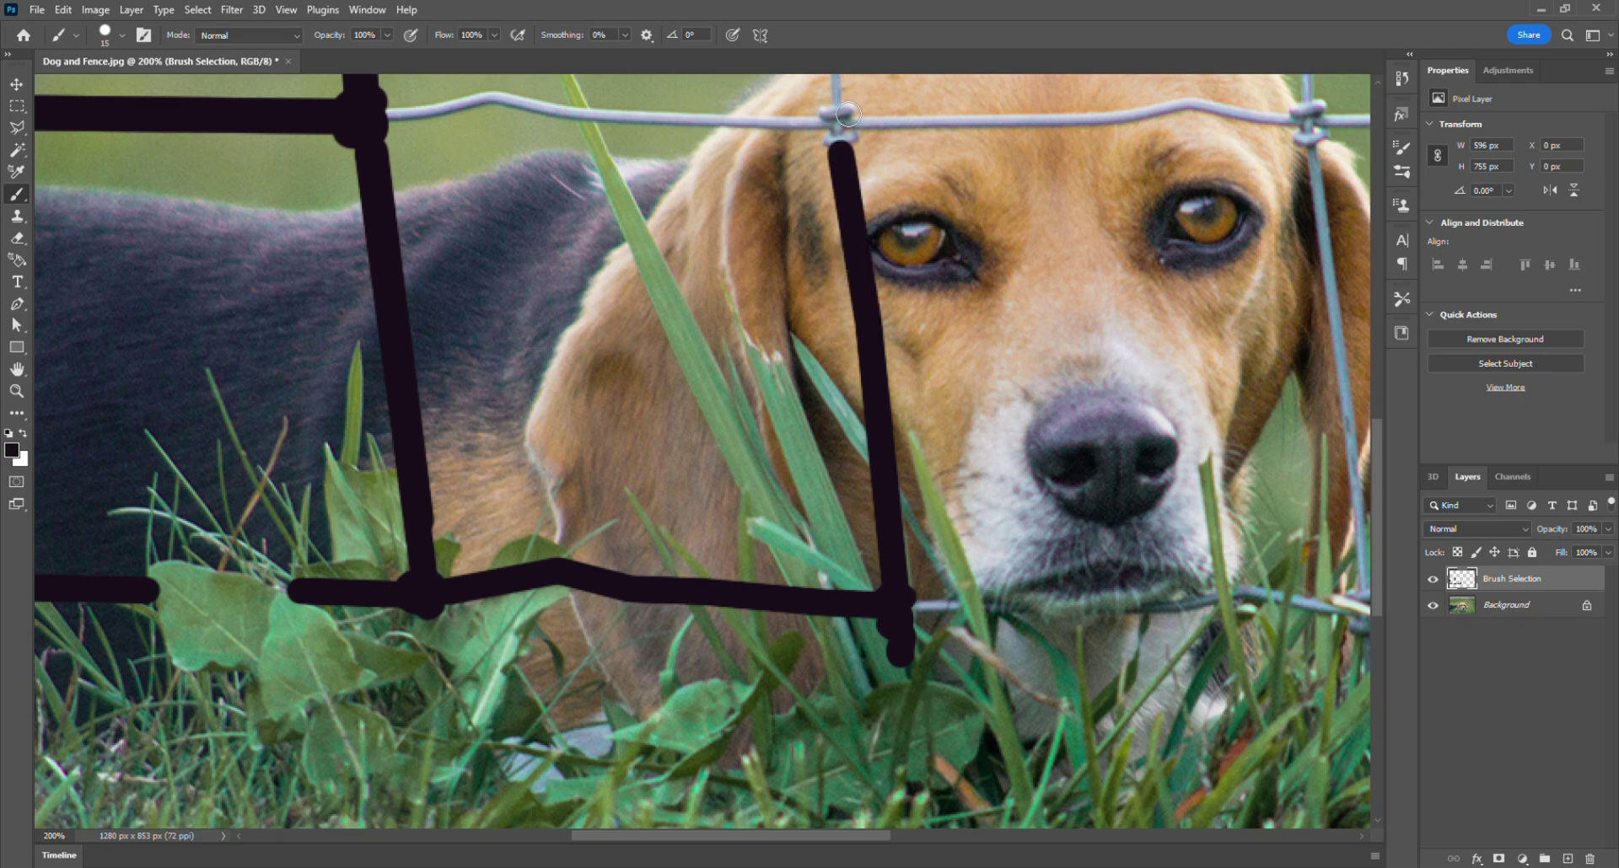
{"action": "left_click_drag", "start_coordinate": [848, 113], "coordinate": [850, 139]}
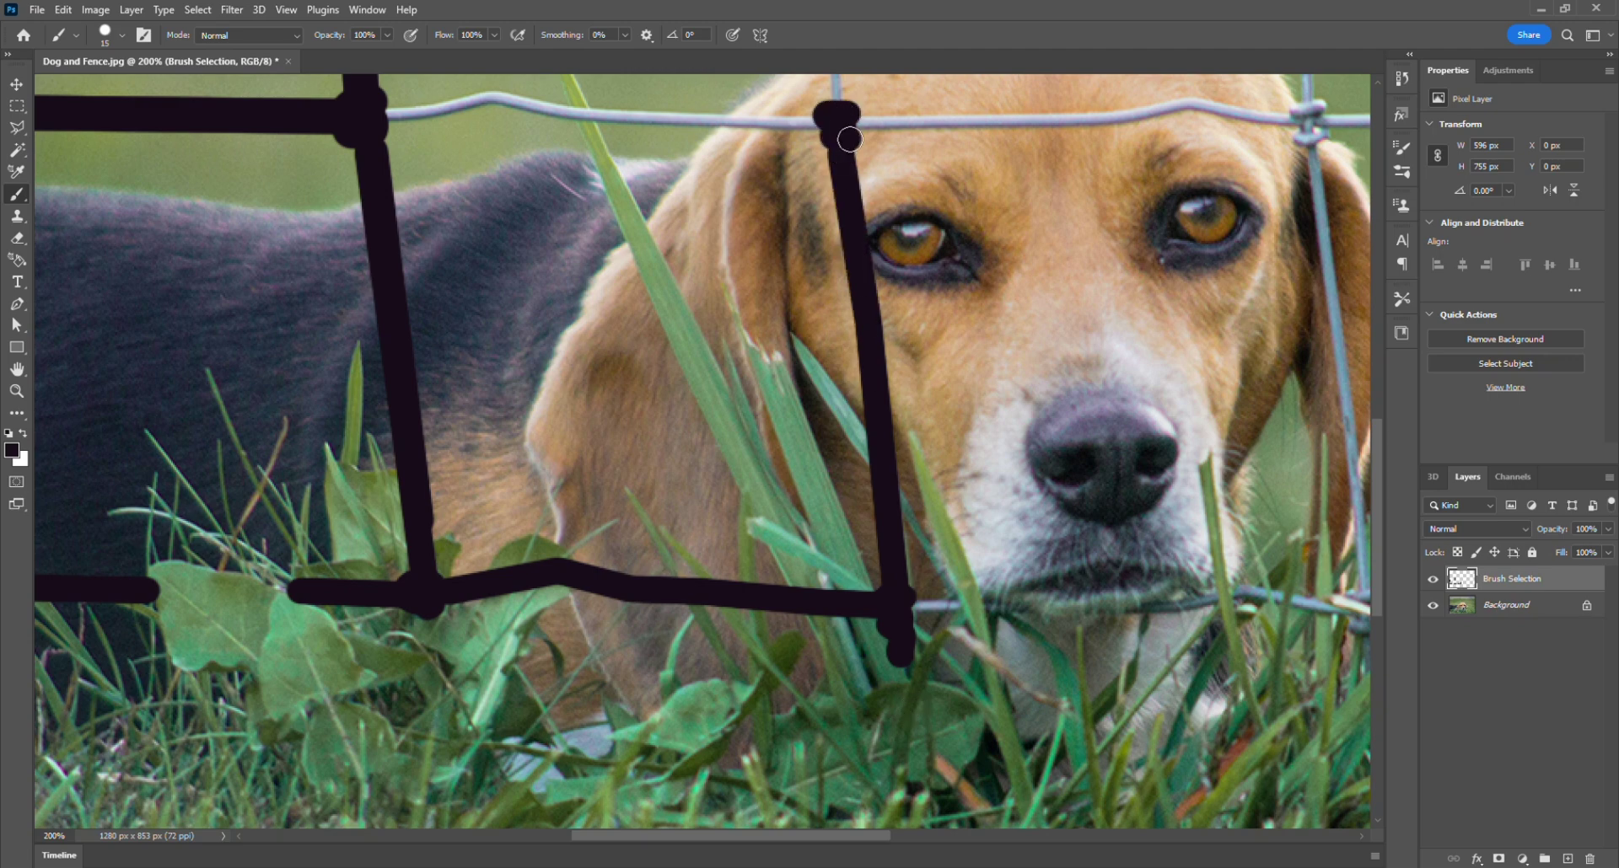
{"action": "scroll", "coordinate": [765, 557], "scroll_direction": "up", "scroll_amount": 5}
{"action": "scroll", "coordinate": [764, 557], "scroll_direction": "left", "scroll_amount": 2}
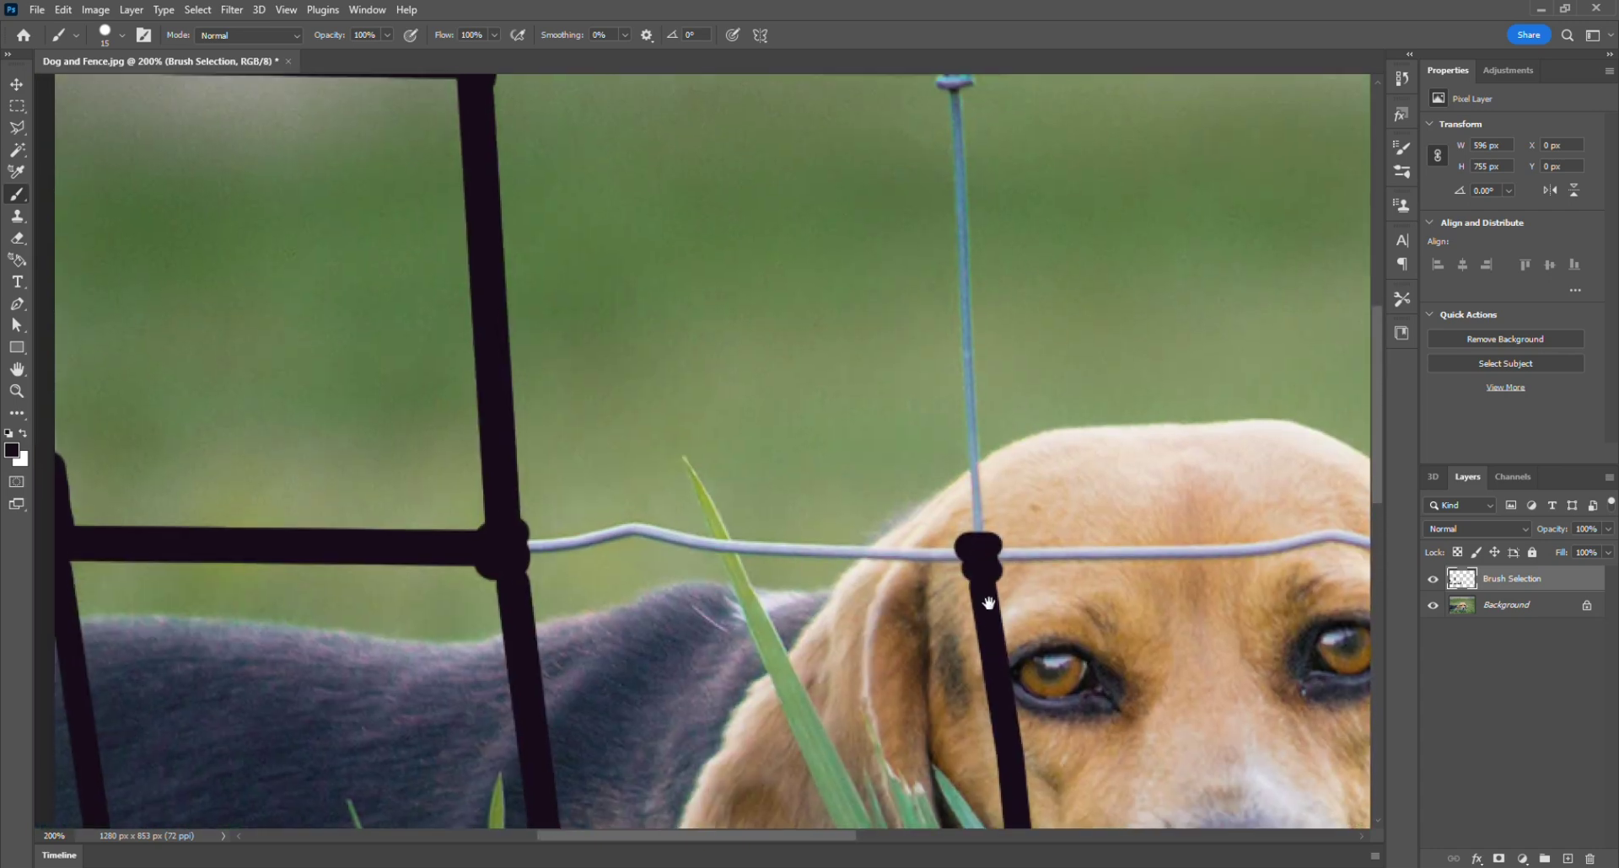
Trace the horizontal wire leftward to the left fence post
{"action": "left_click", "coordinate": [747, 542], "text": "shift"}
{"action": "left_click", "coordinate": [676, 534], "text": "shift"}
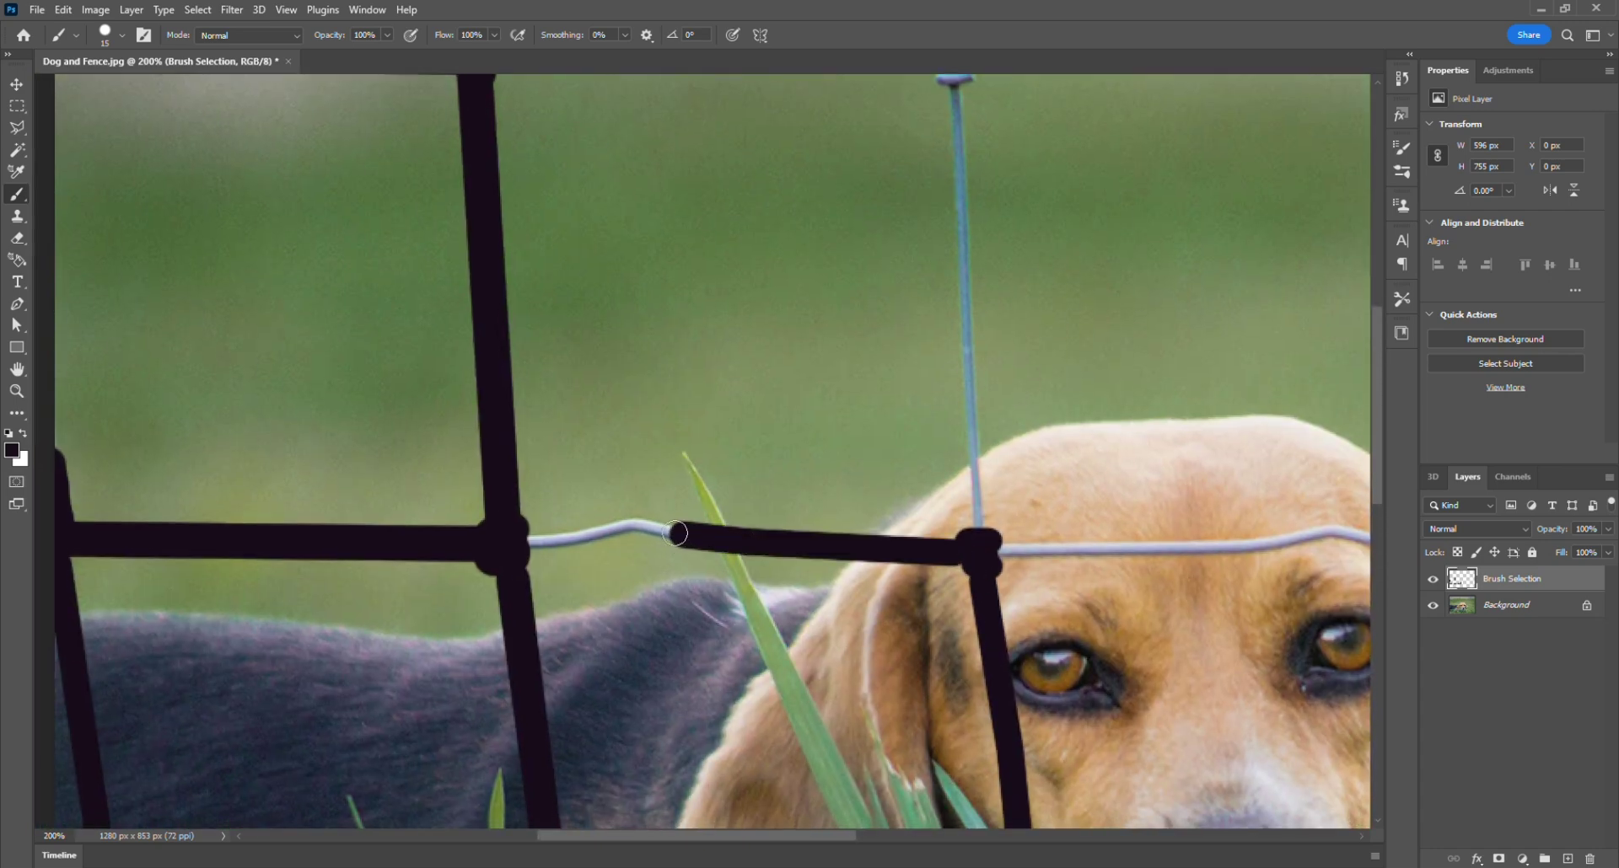
{"action": "left_click", "coordinate": [625, 528], "text": "shift"}
{"action": "left_click", "coordinate": [524, 550], "text": "shift"}
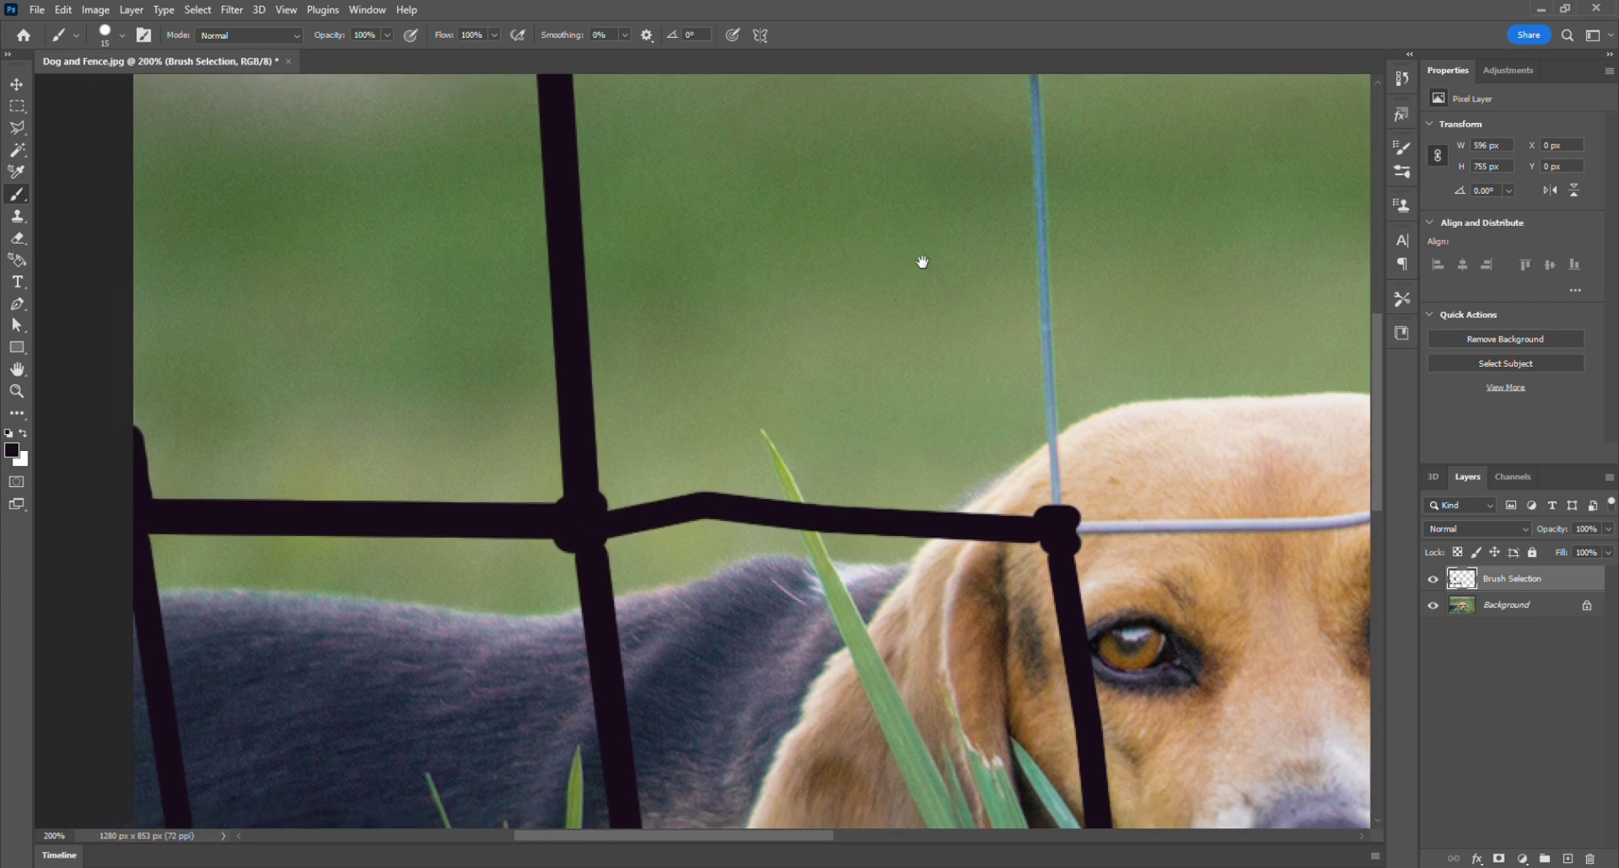
With a slightly larger brush, paint the top wire and the fence post down from the photo's top edge
{"action": "left_click_drag", "start_coordinate": [802, 297], "coordinate": [723, 675]}
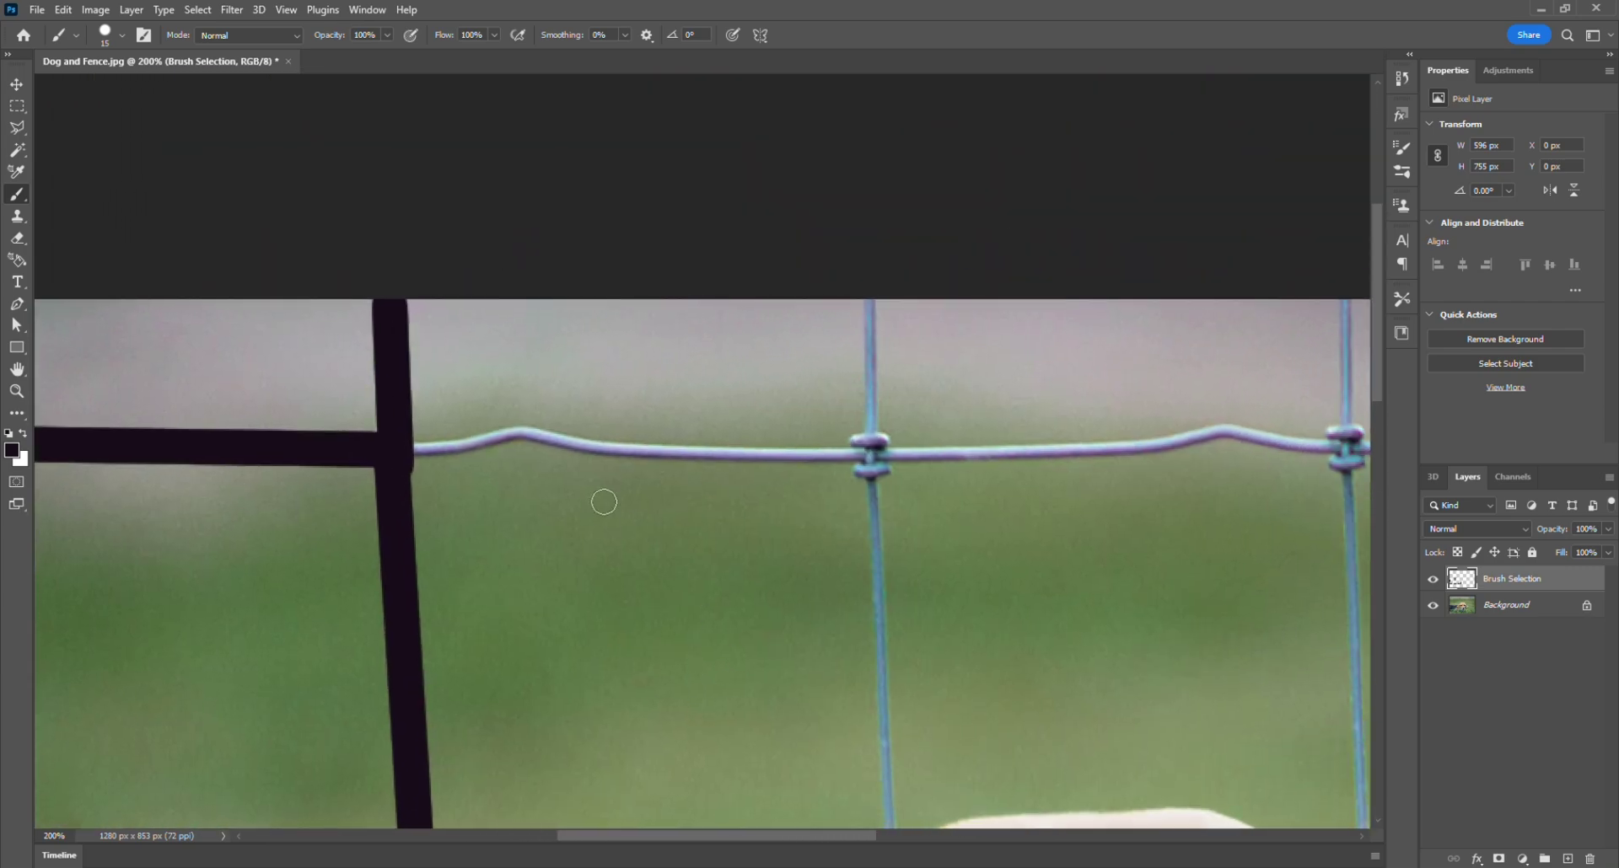
{"action": "key", "text": "bracketright"}
{"action": "left_click", "coordinate": [426, 448]}
{"action": "left_click", "coordinate": [523, 417], "text": "shift"}
{"action": "left_click", "coordinate": [869, 456], "text": "shift"}
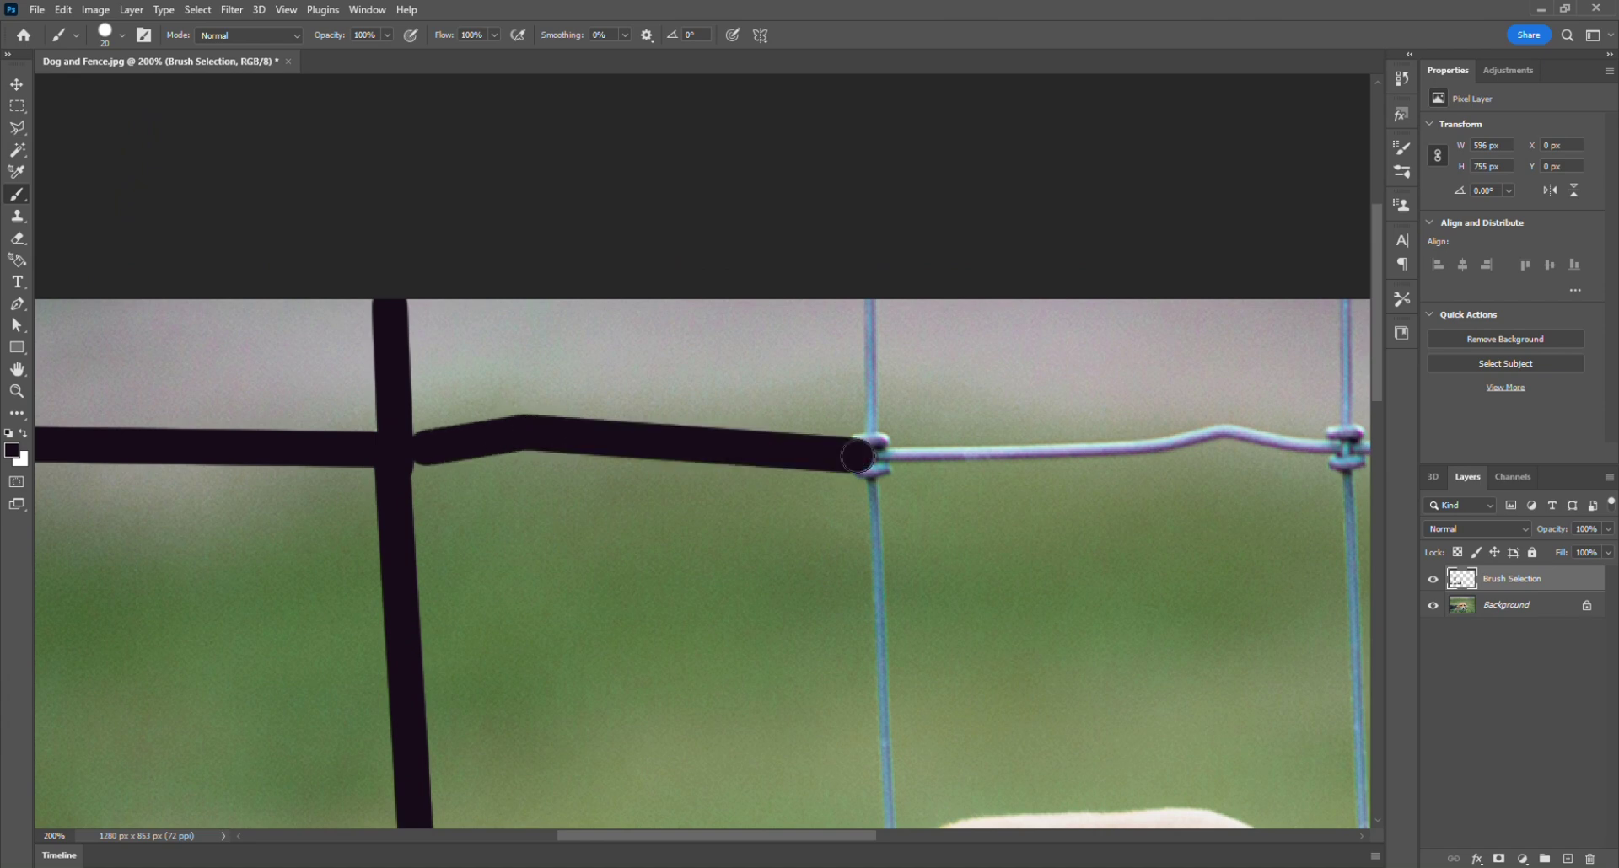
{"action": "left_click", "coordinate": [873, 308]}
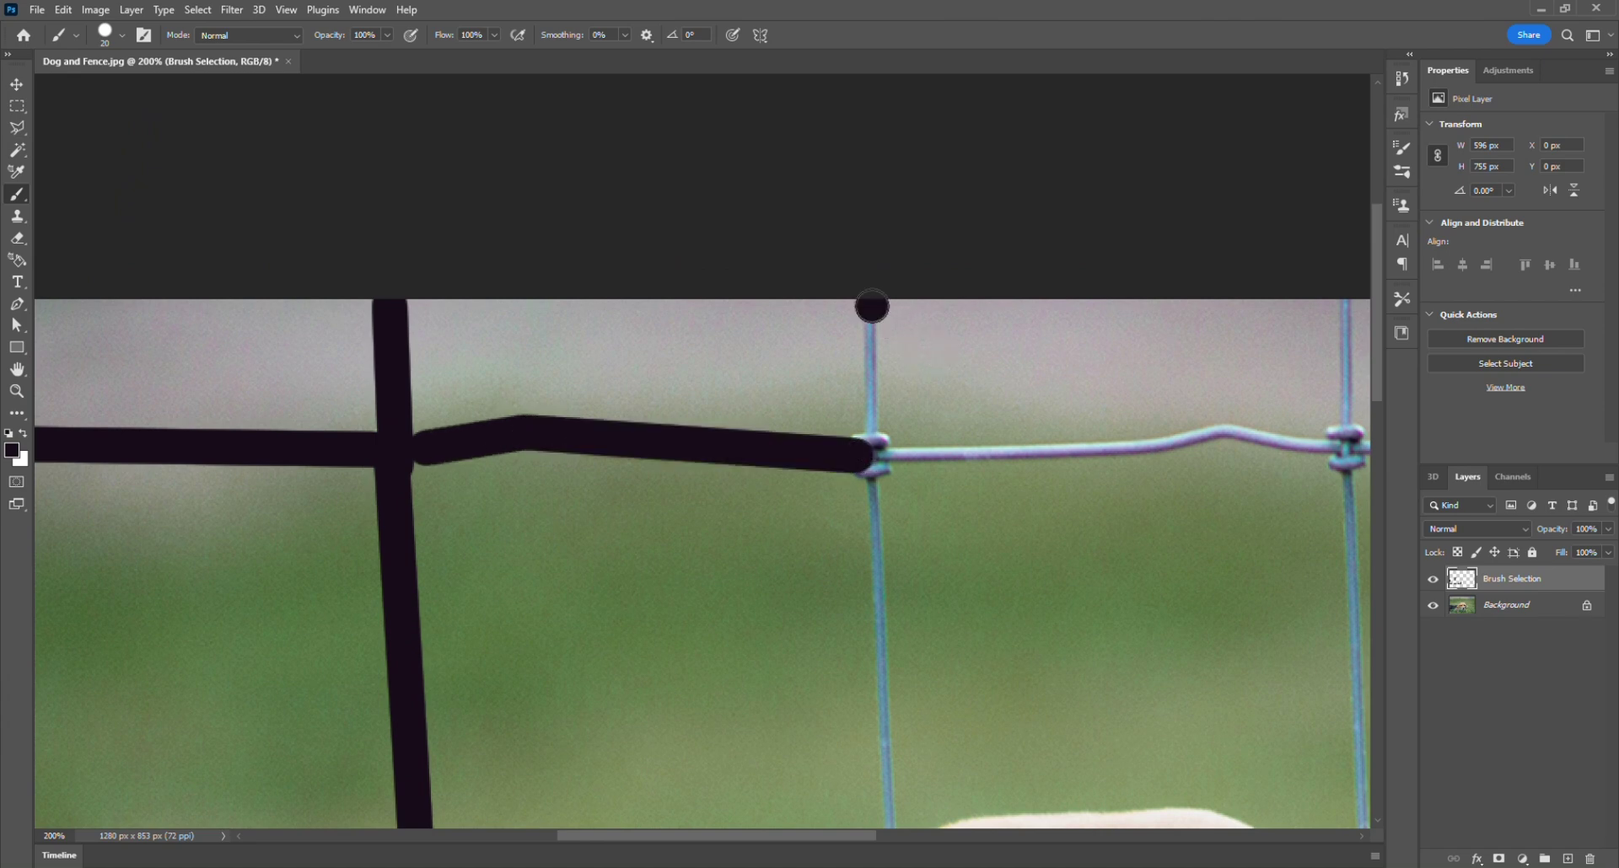
{"action": "left_click", "coordinate": [873, 470], "text": "shift"}
{"action": "left_click_drag", "start_coordinate": [860, 455], "coordinate": [872, 485]}
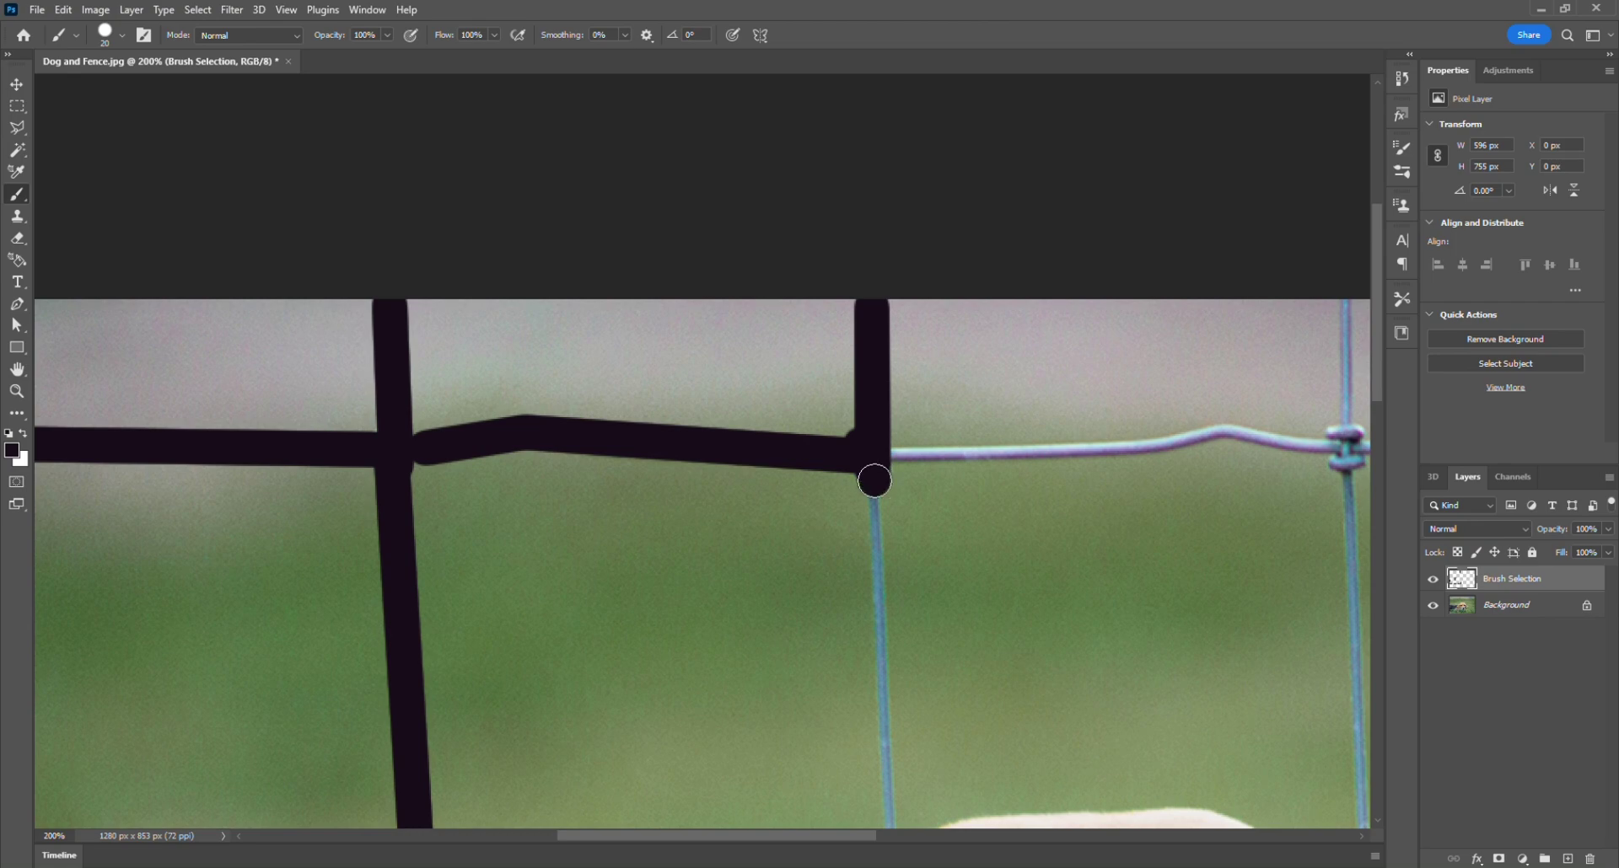
{"action": "left_click", "coordinate": [881, 772], "text": "shift"}
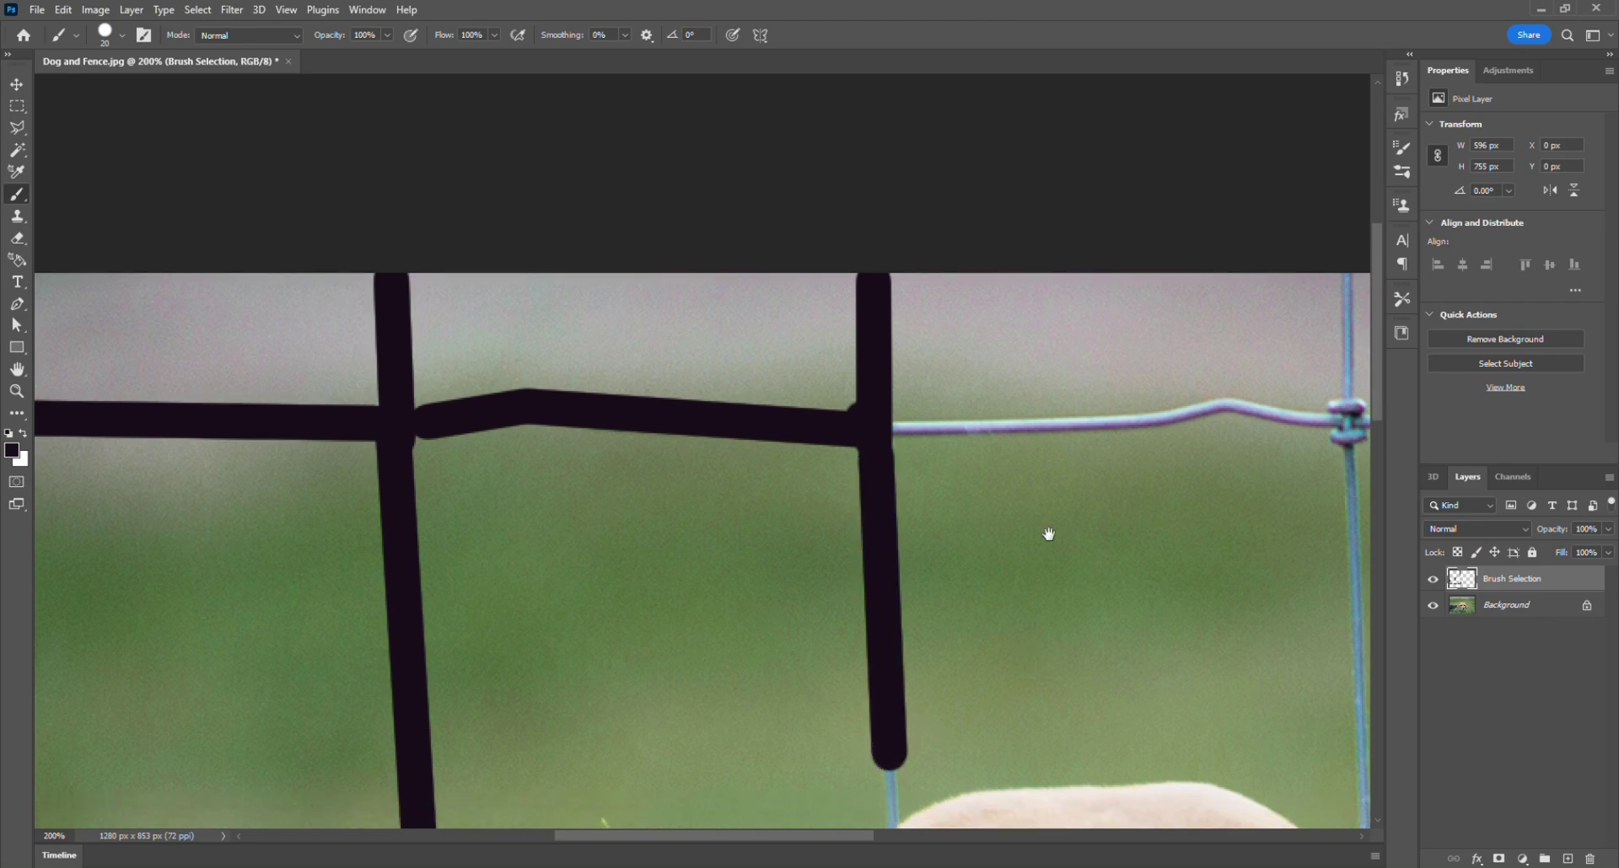
Extend the post stroke down by the dog's head to meet the horizontal wire
{"action": "left_click_drag", "start_coordinate": [1048, 535], "coordinate": [1061, 288]}
{"action": "left_click", "coordinate": [977, 341]}
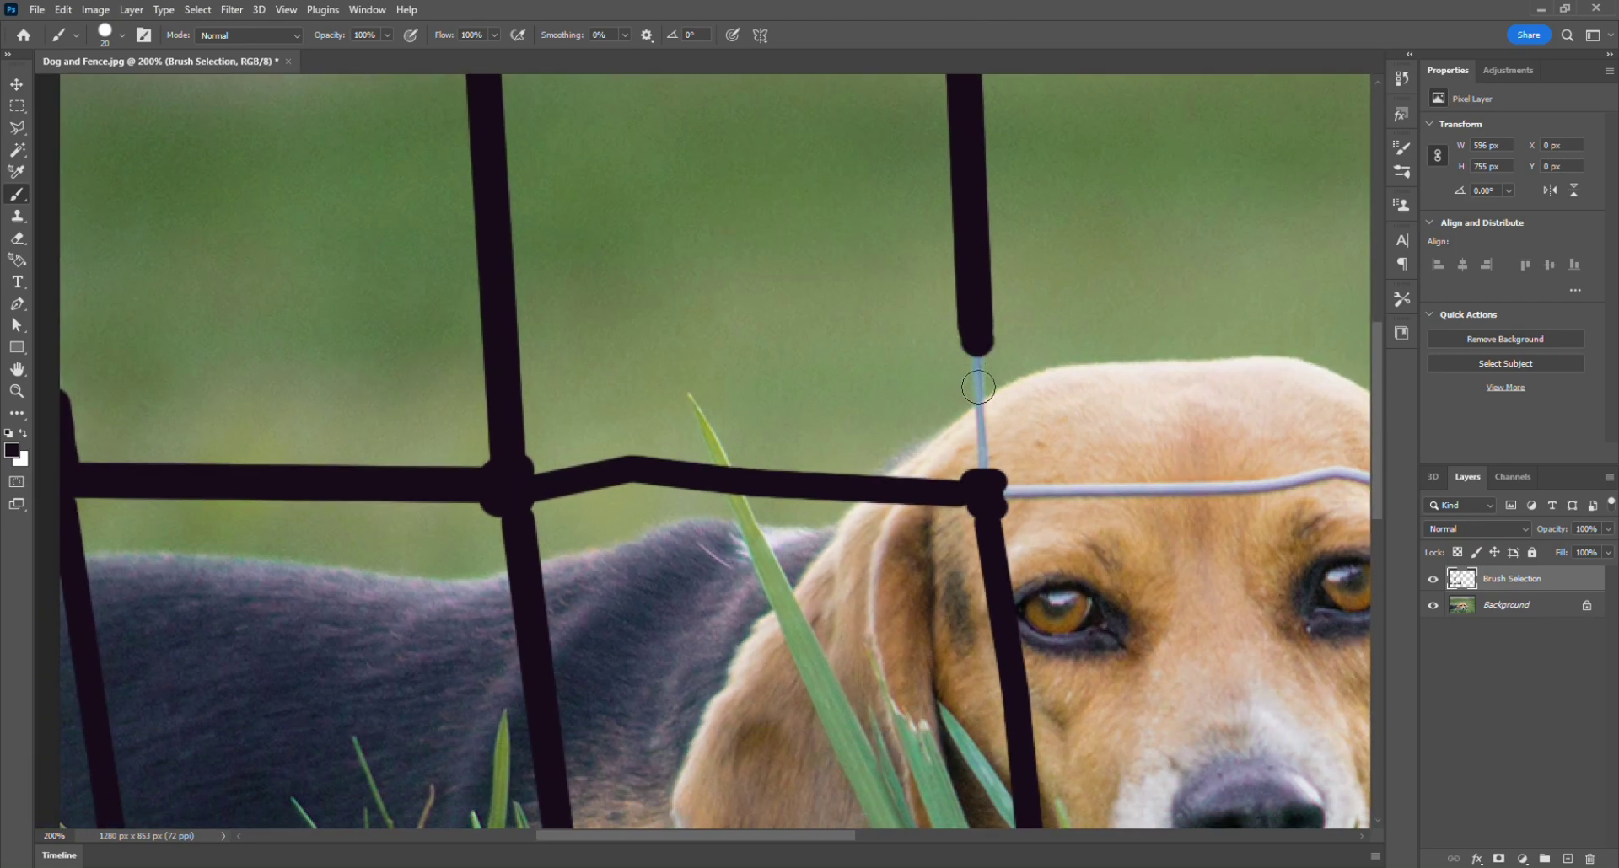
{"action": "left_click", "coordinate": [975, 389]}
{"action": "key", "text": "["}
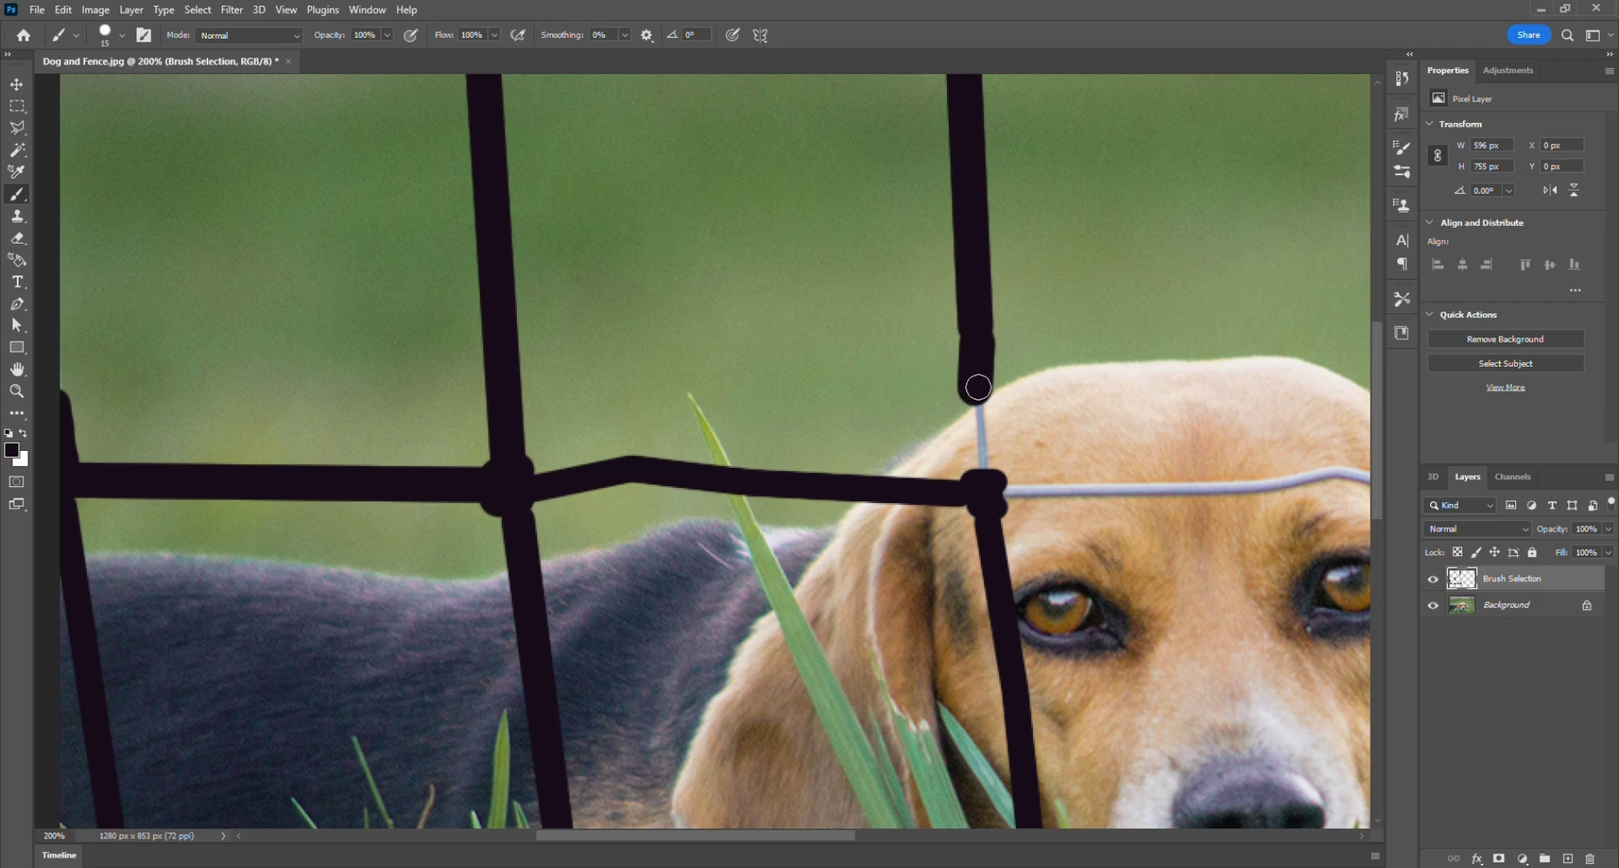
{"action": "left_click", "coordinate": [984, 481], "text": "shift"}
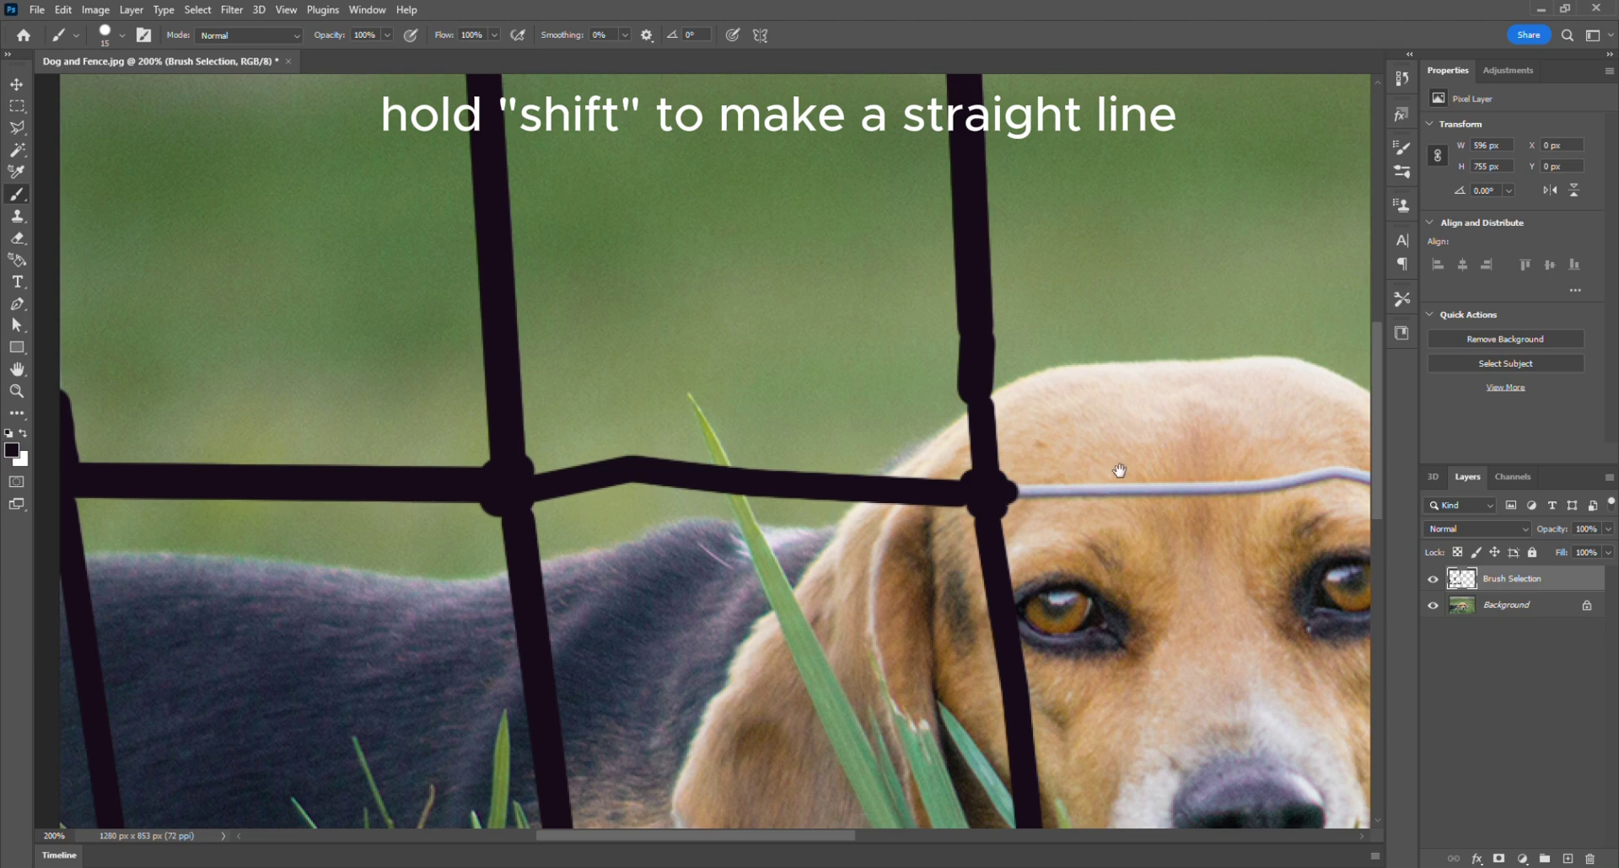
Paint the wire across the dog's head above its eyes to the far post
{"action": "left_click_drag", "start_coordinate": [1121, 468], "coordinate": [730, 455]}
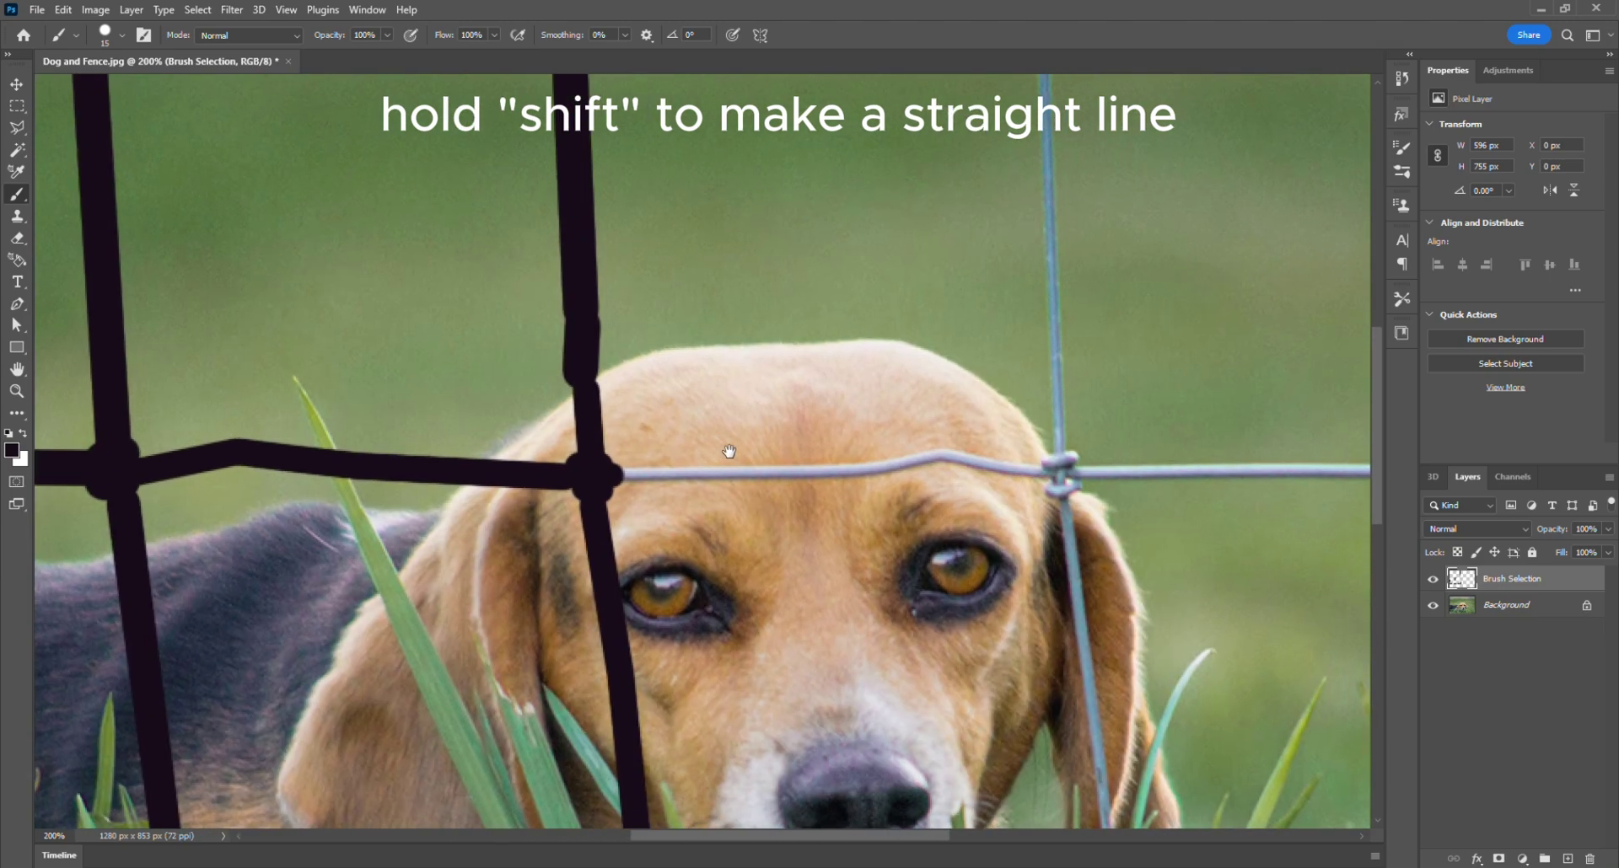
{"action": "left_click", "coordinate": [866, 470], "text": "shift"}
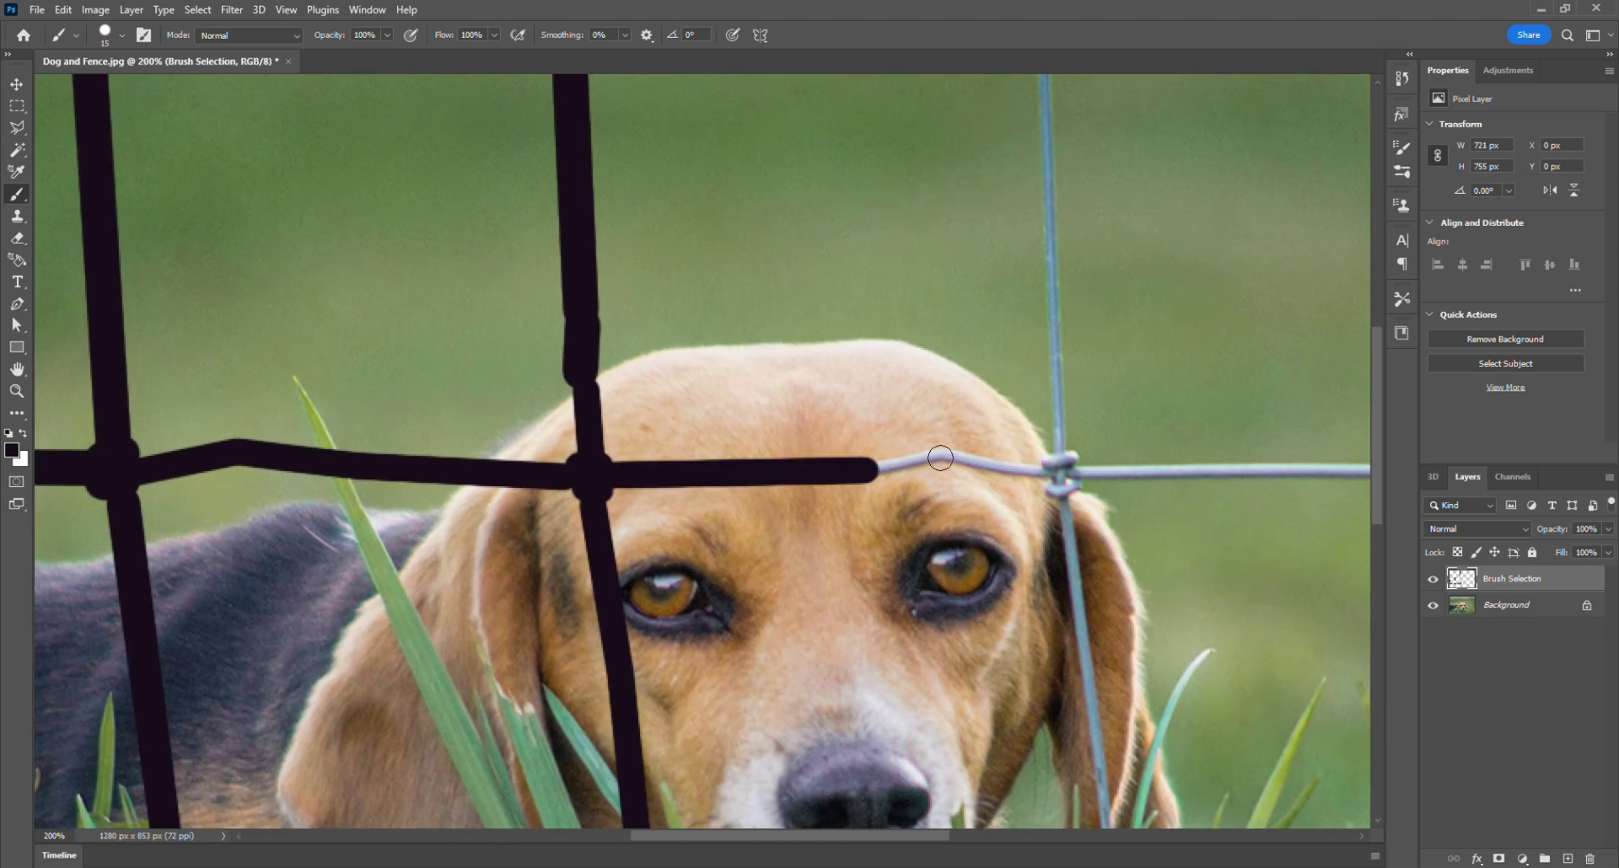
{"action": "left_click", "coordinate": [940, 458], "text": "shift"}
{"action": "left_click", "coordinate": [1044, 470], "text": "shift"}
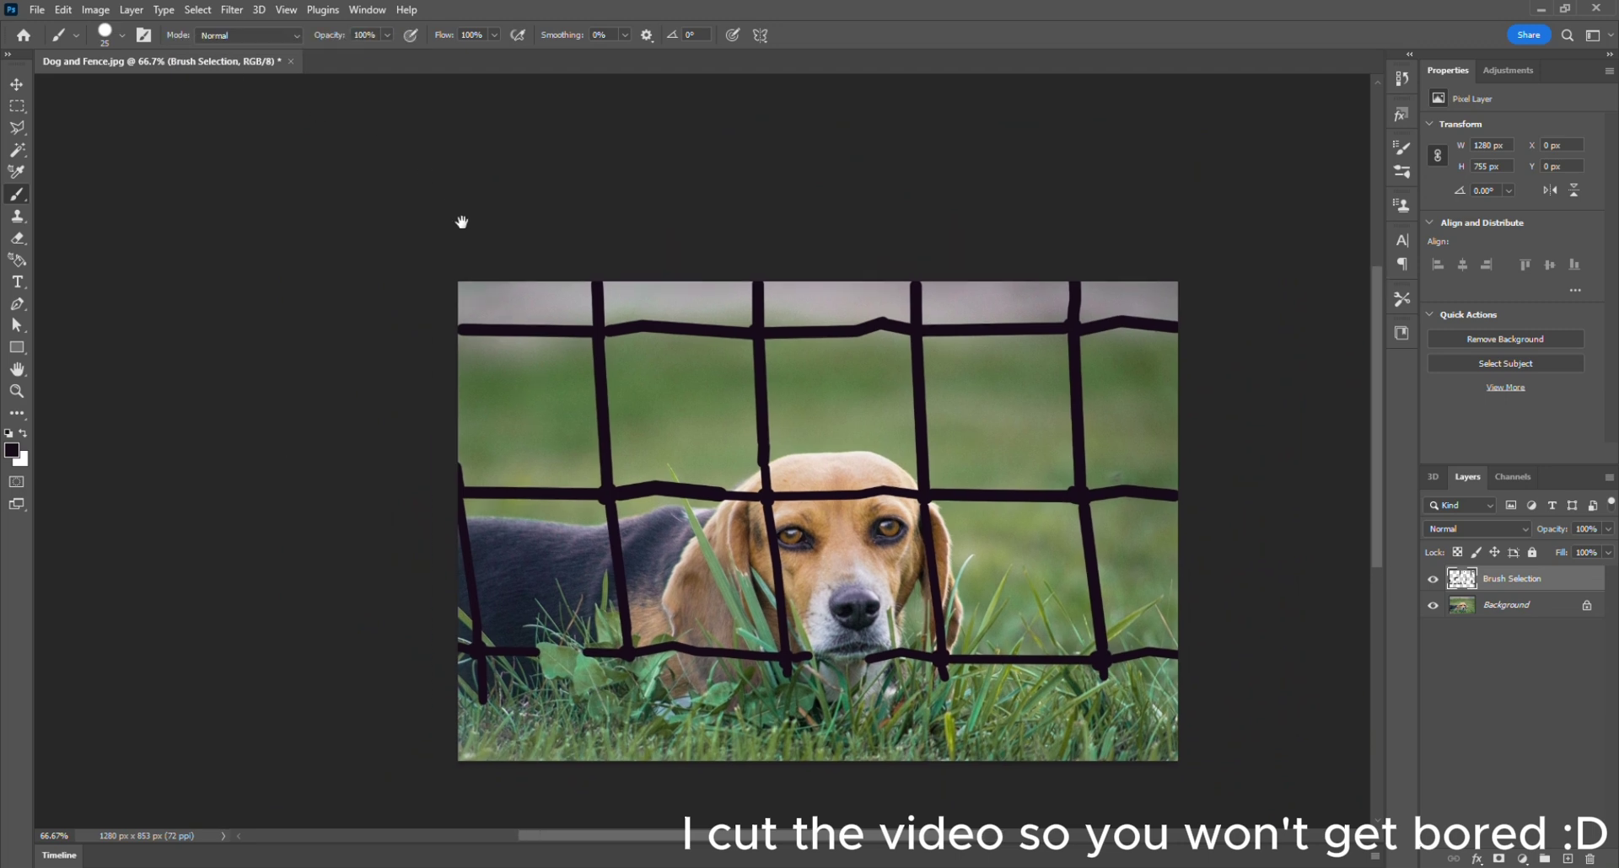
Hide Brush Selection, make Background active, and load the painted strokes as a selection
{"action": "left_click_drag", "start_coordinate": [462, 221], "coordinate": [334, 151]}
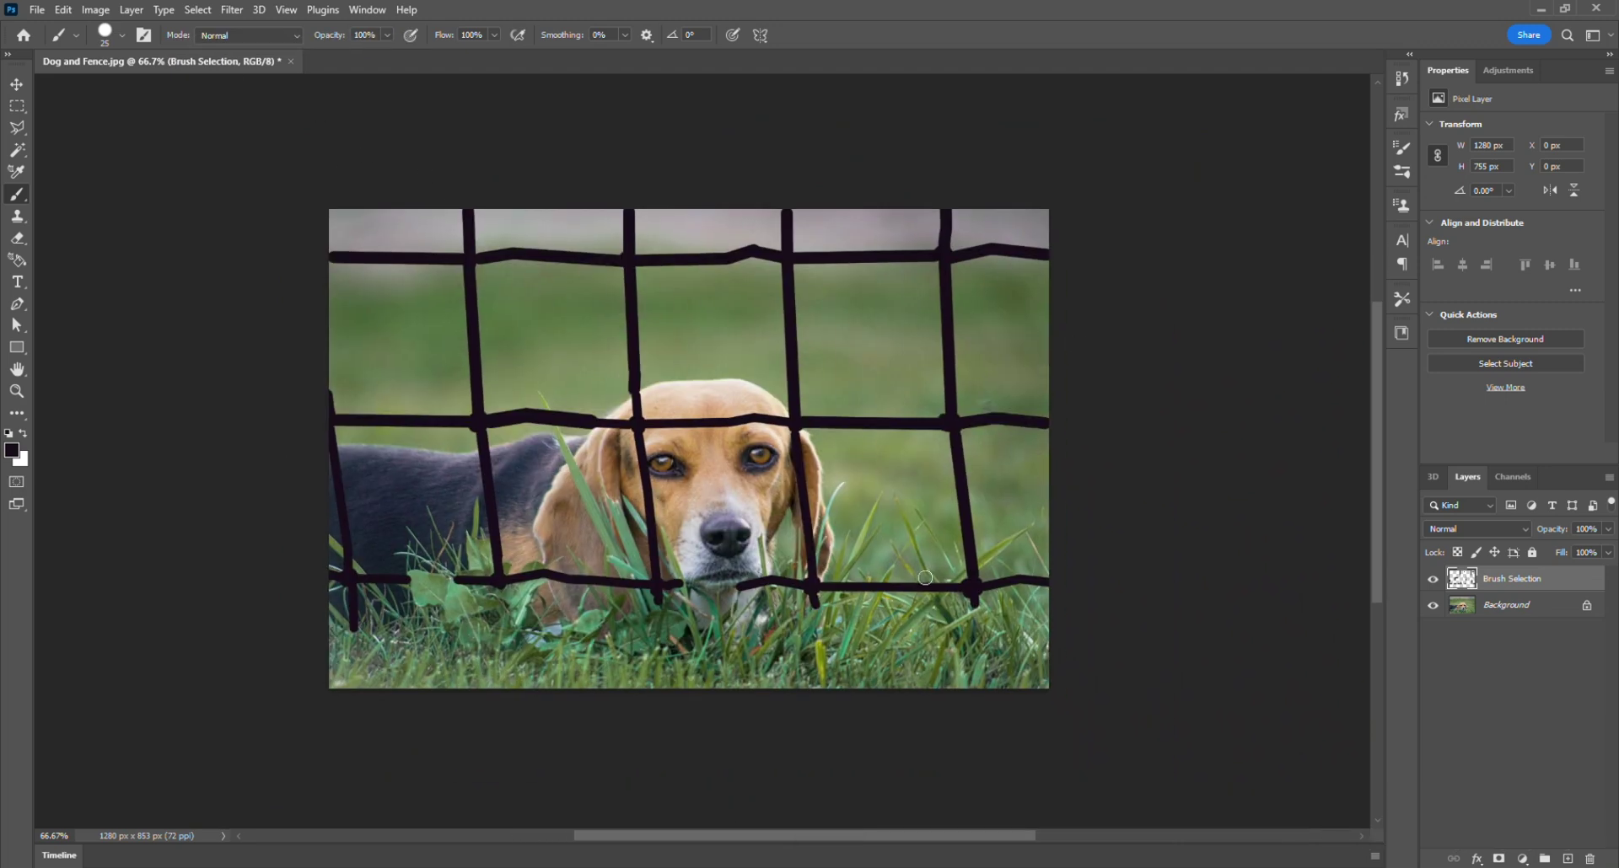
{"action": "left_click_drag", "start_coordinate": [995, 363], "coordinate": [1063, 406]}
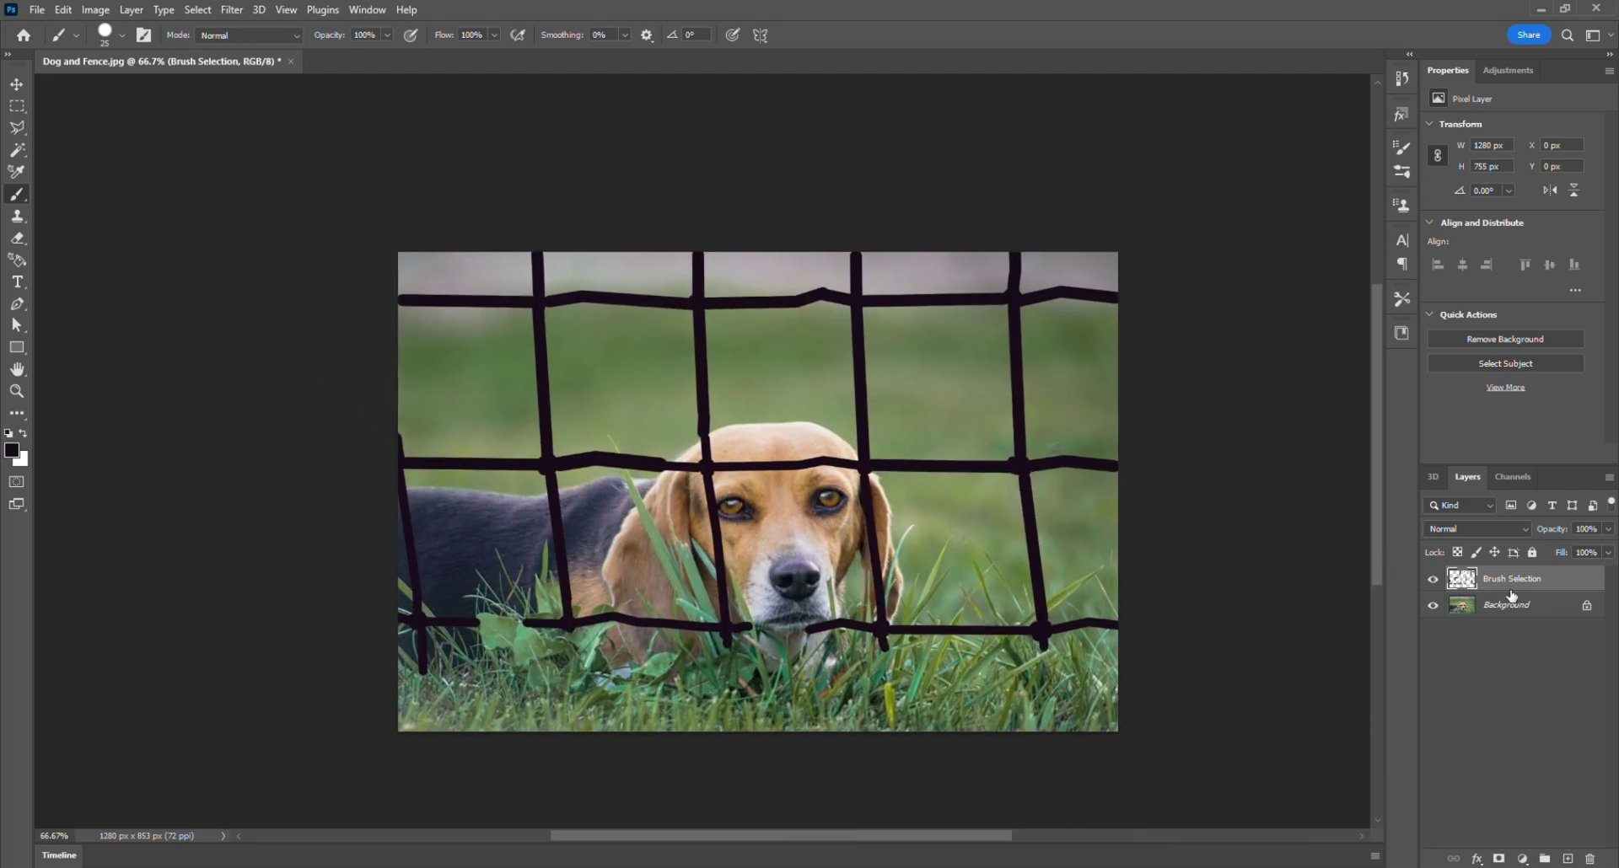
{"action": "left_click", "coordinate": [1433, 580]}
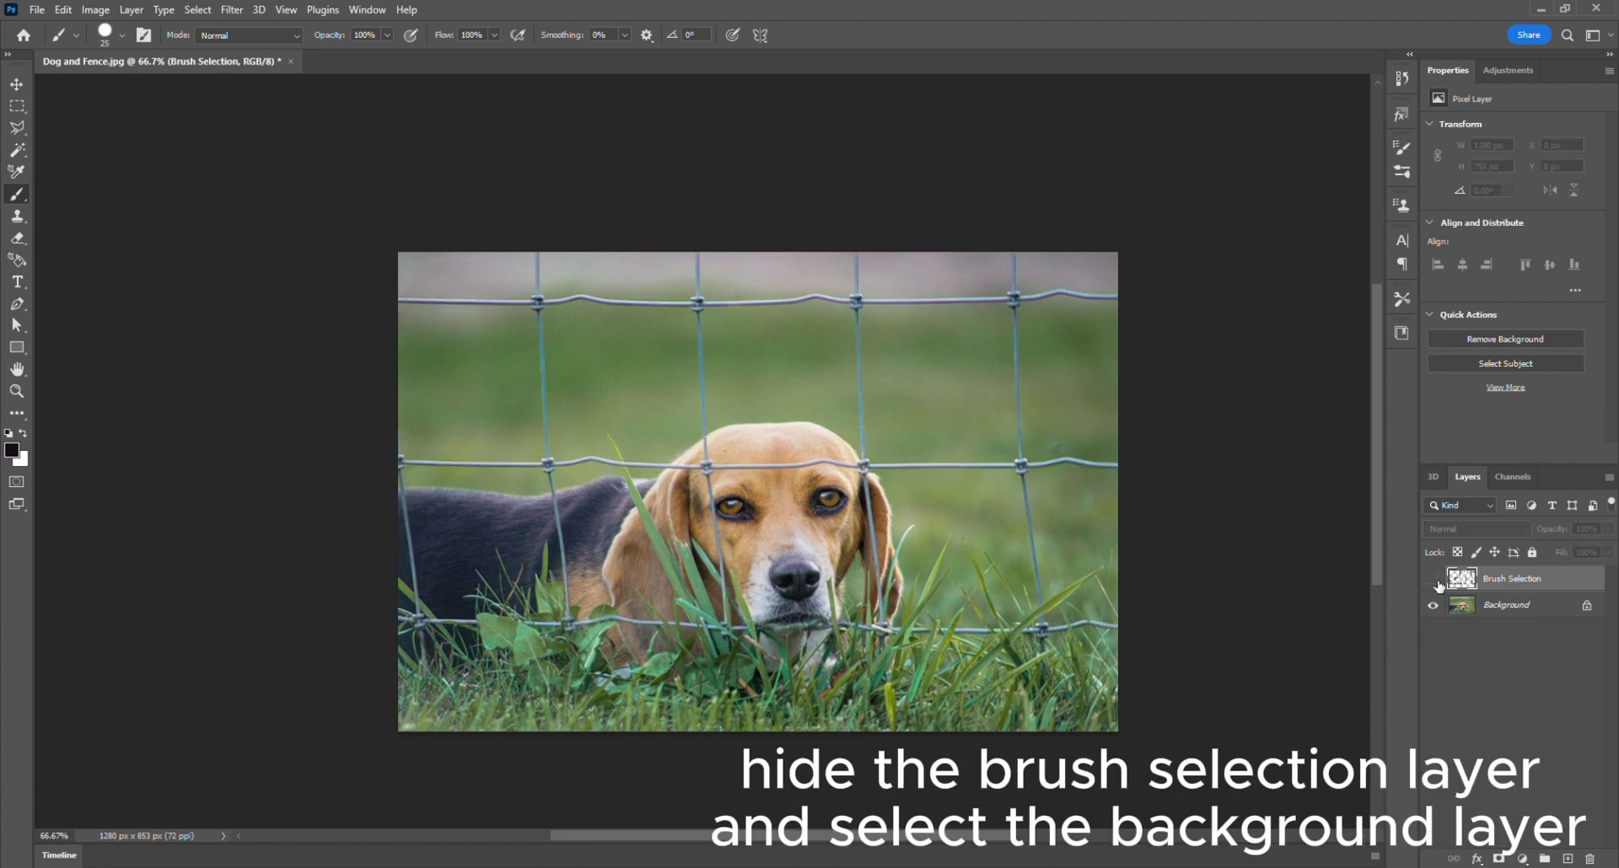
{"action": "left_click", "coordinate": [1506, 614]}
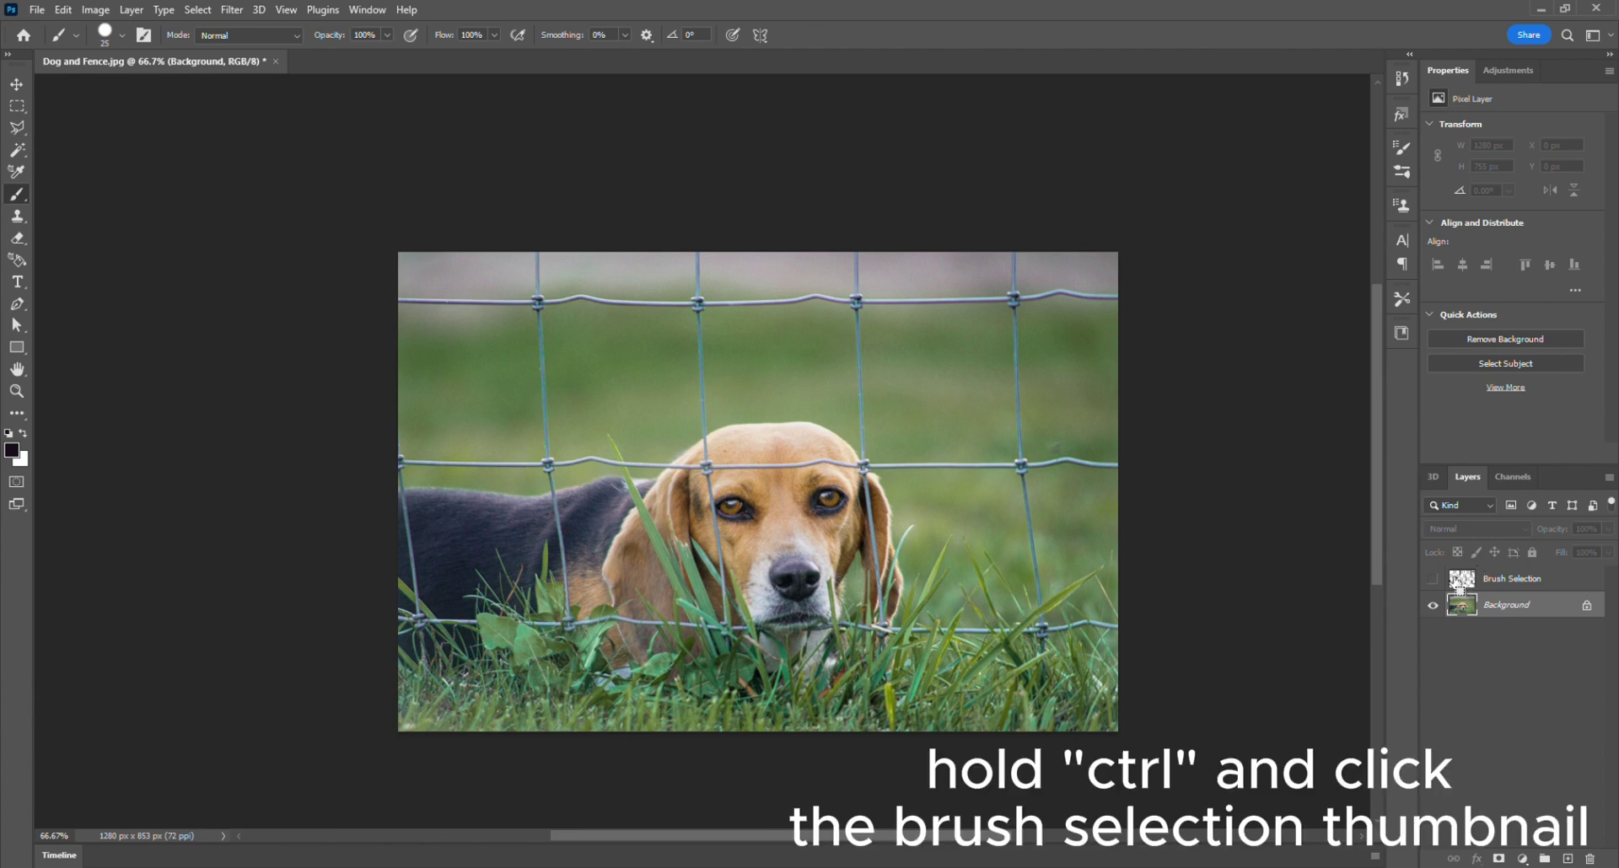
{"action": "left_click", "coordinate": [1468, 582], "text": "ctrl"}
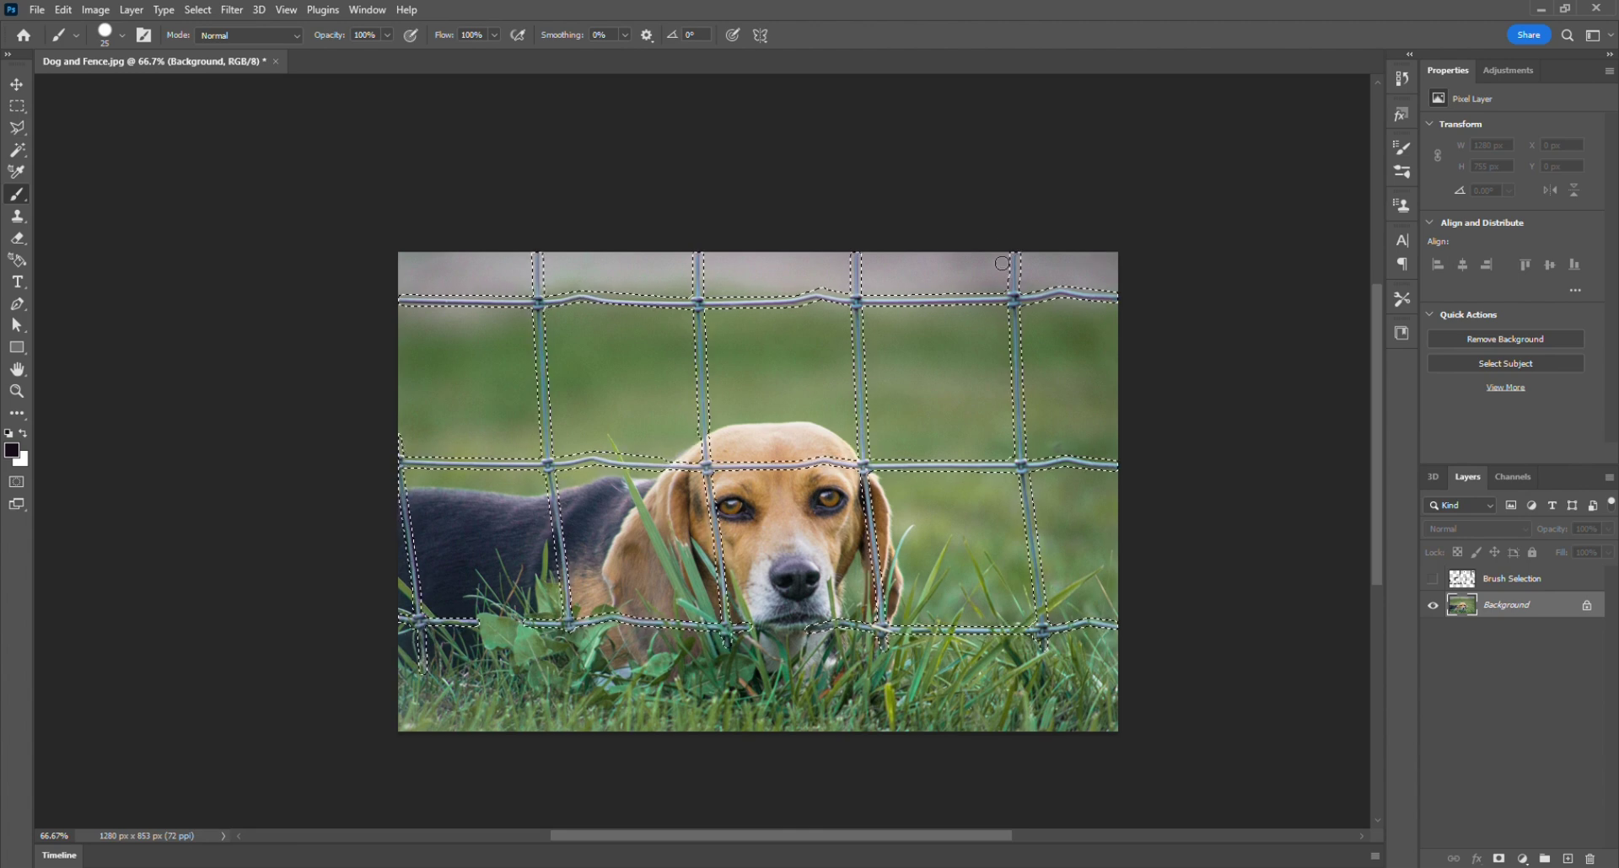
Run Content-Aware Fill on the fence selection with output to a new layer
{"action": "left_click", "coordinate": [63, 9]}
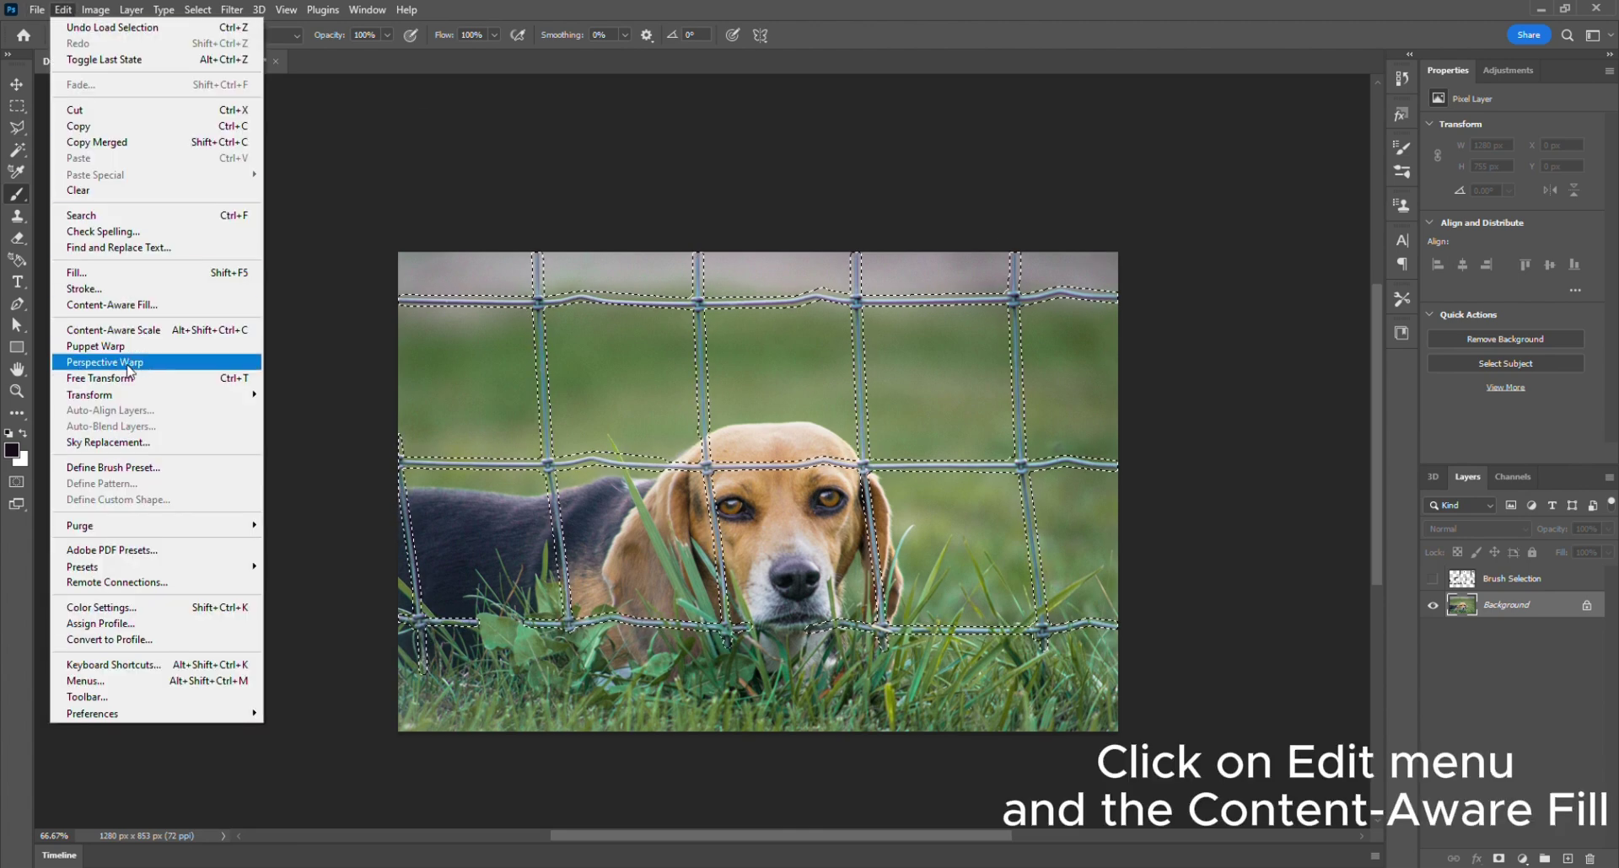
{"action": "left_click", "coordinate": [160, 305]}
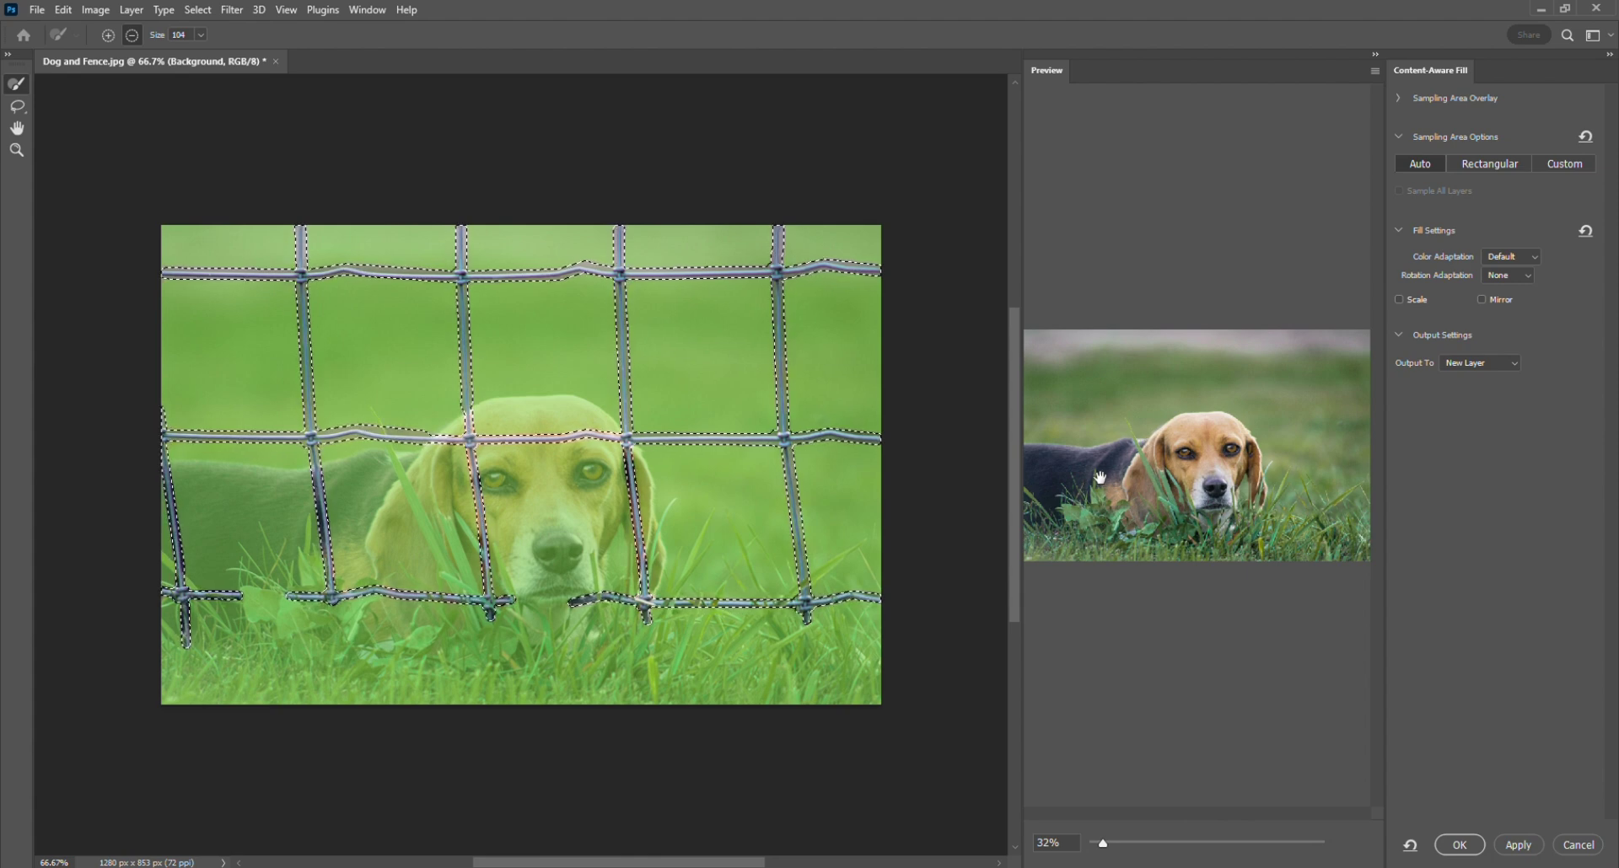
{"action": "left_click", "coordinate": [1484, 365]}
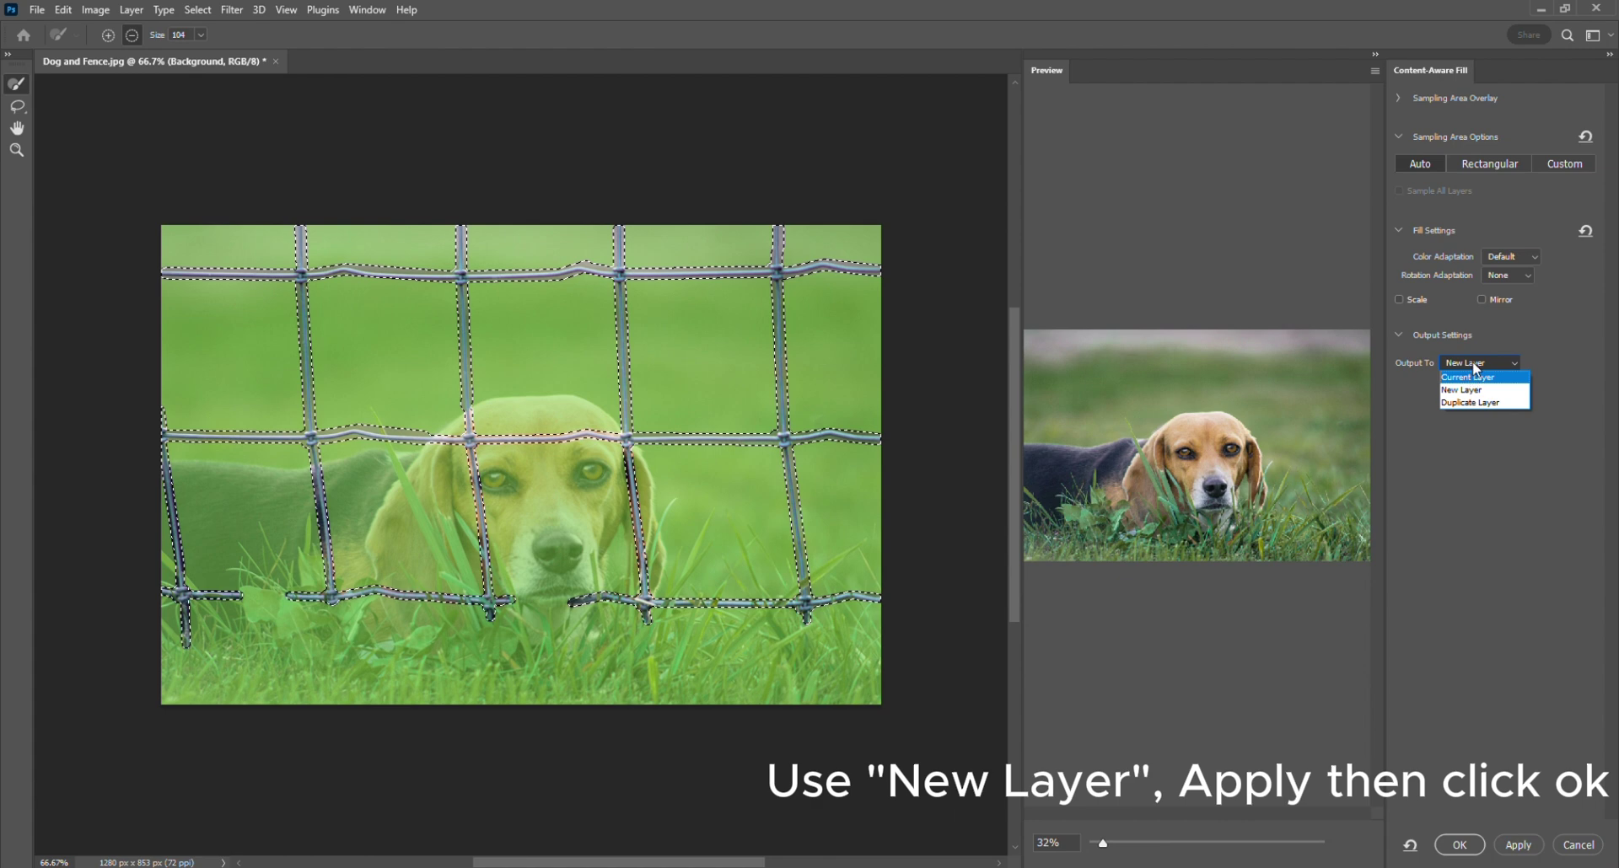
{"action": "left_click", "coordinate": [1477, 390]}
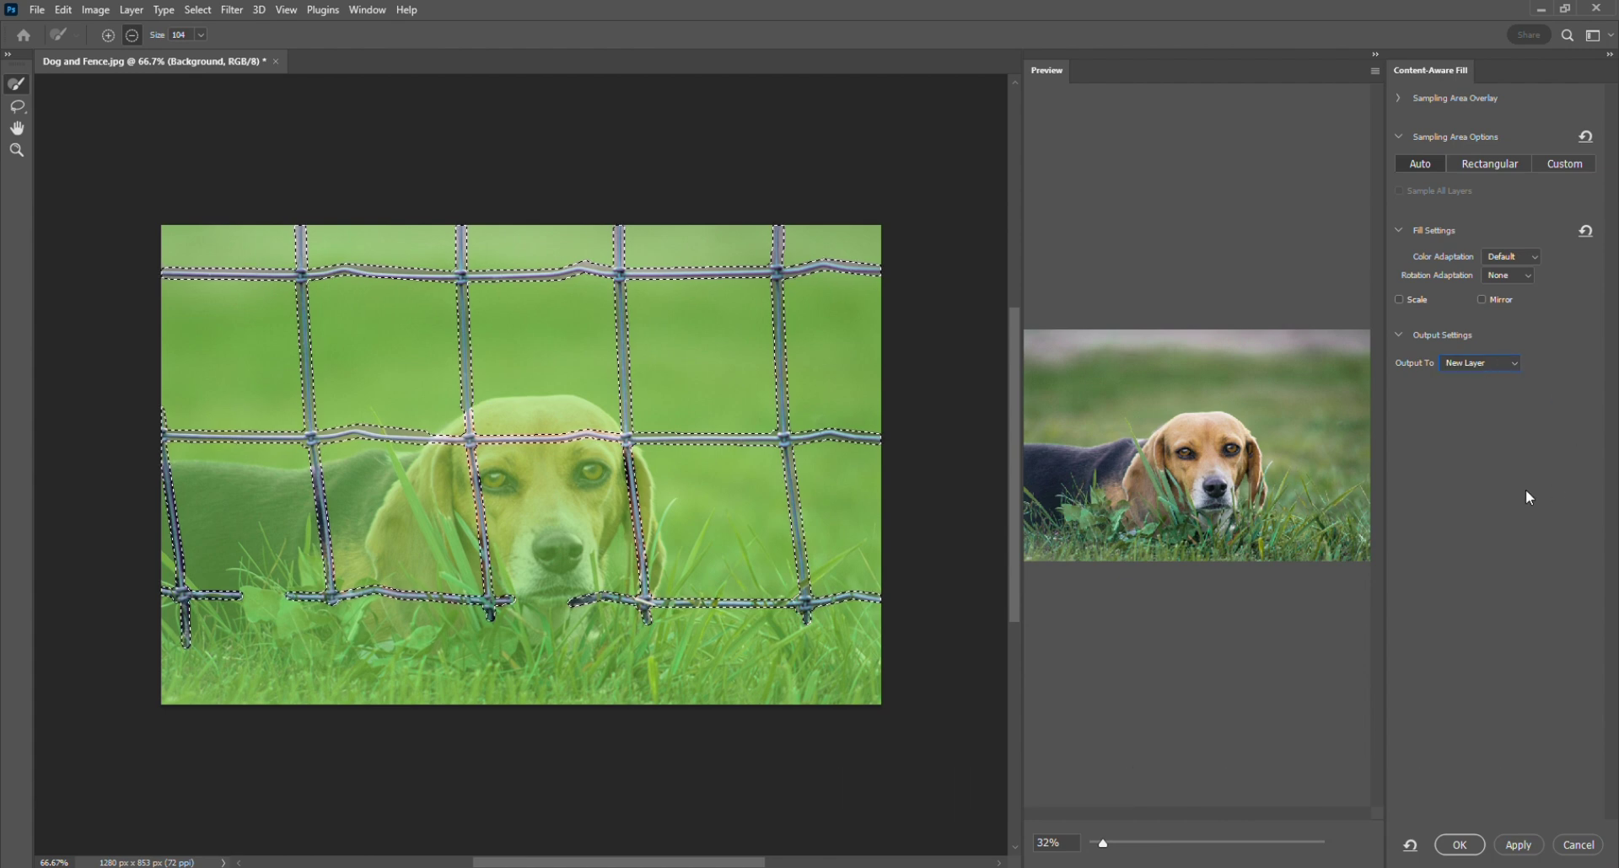
{"action": "left_click", "coordinate": [1520, 853]}
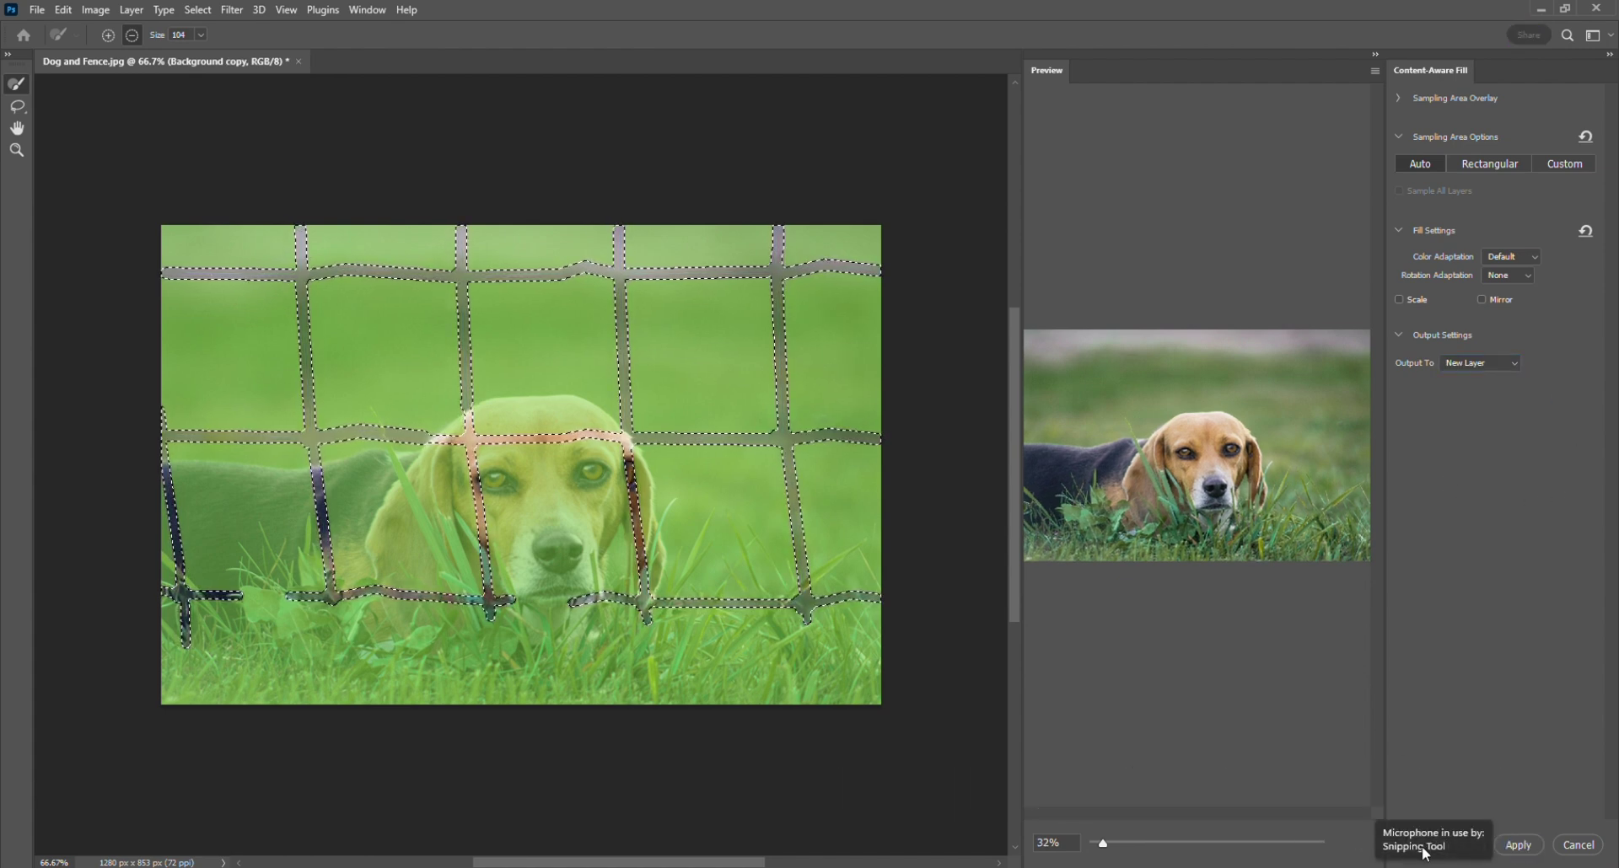
{"action": "left_click", "coordinate": [1461, 844]}
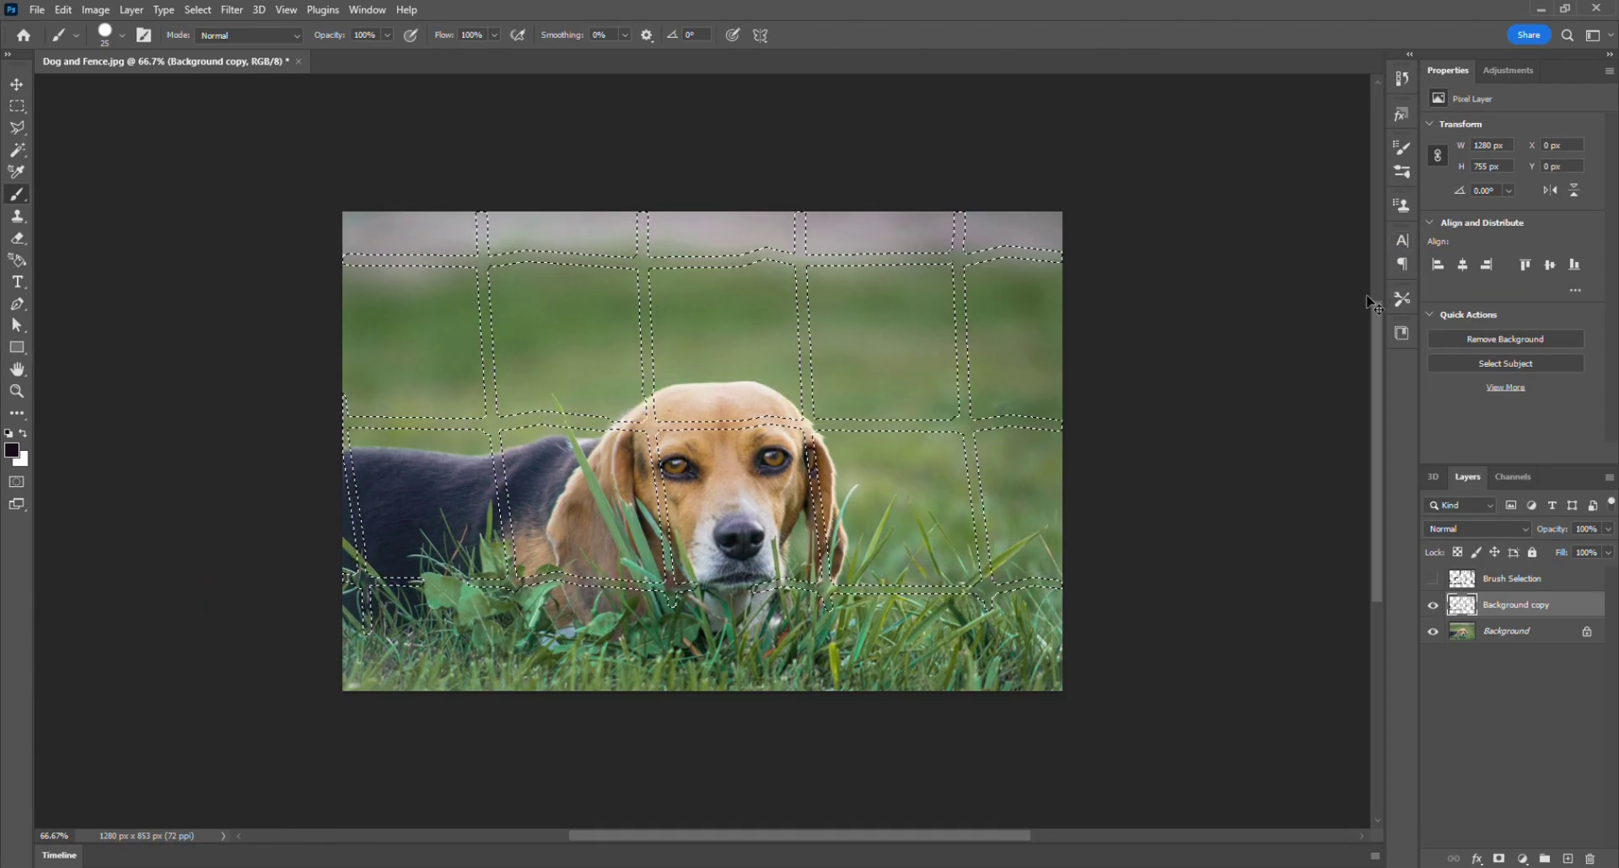
Deselect with Ctrl+D, zoom to review the fence-free photo, and stop recording
{"action": "key", "text": "ctrl+d"}
{"action": "key", "text": "ctrl+minus"}
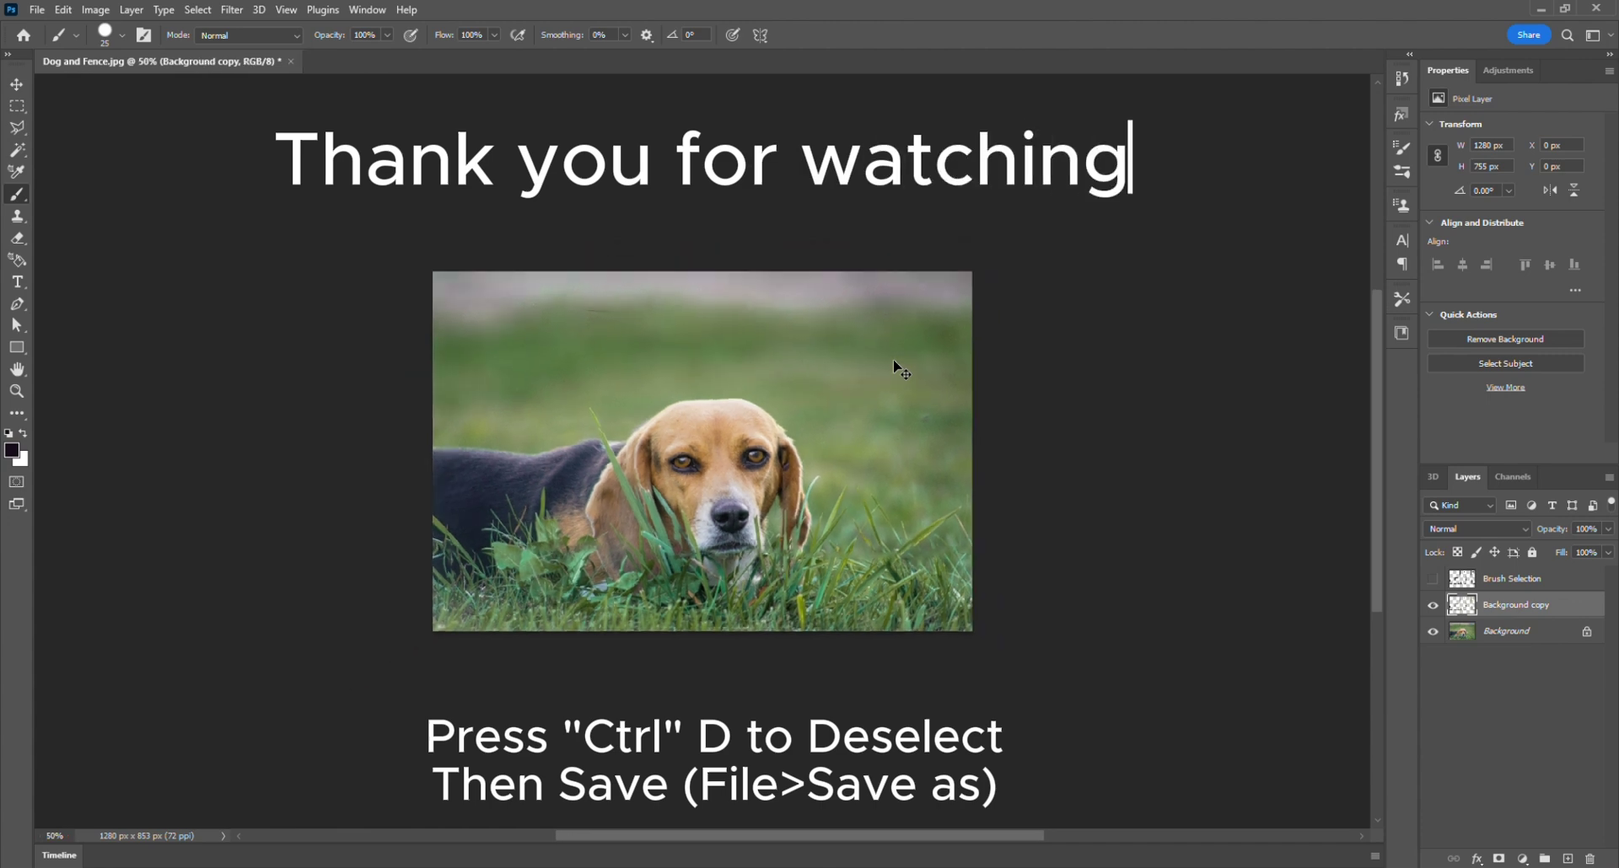
{"action": "key", "text": "ctrl+plus"}
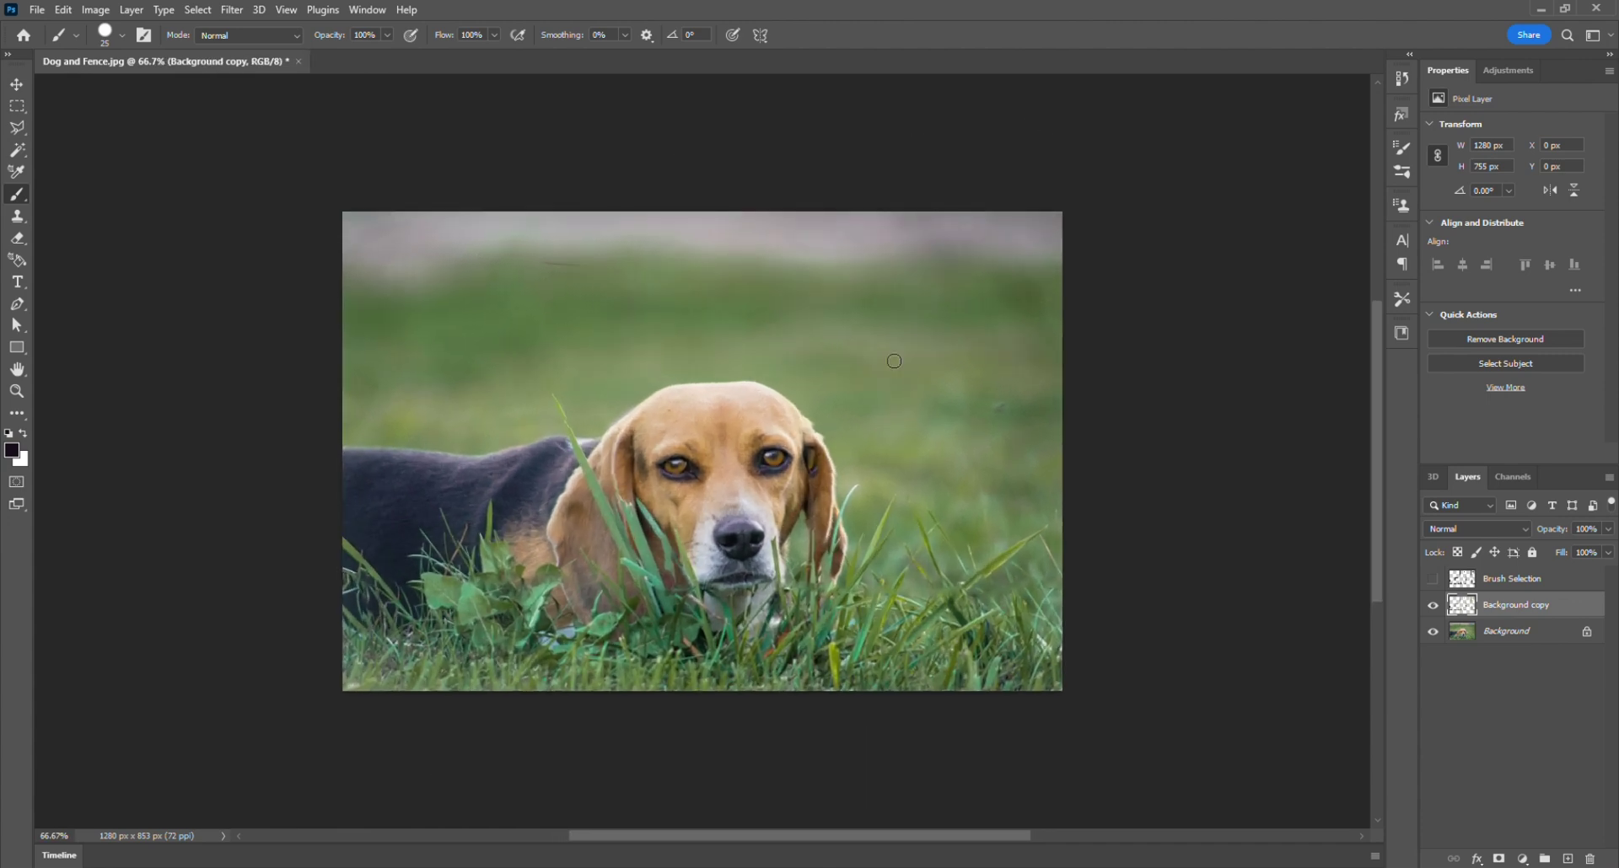
{"action": "key", "text": "ctrl+minus"}
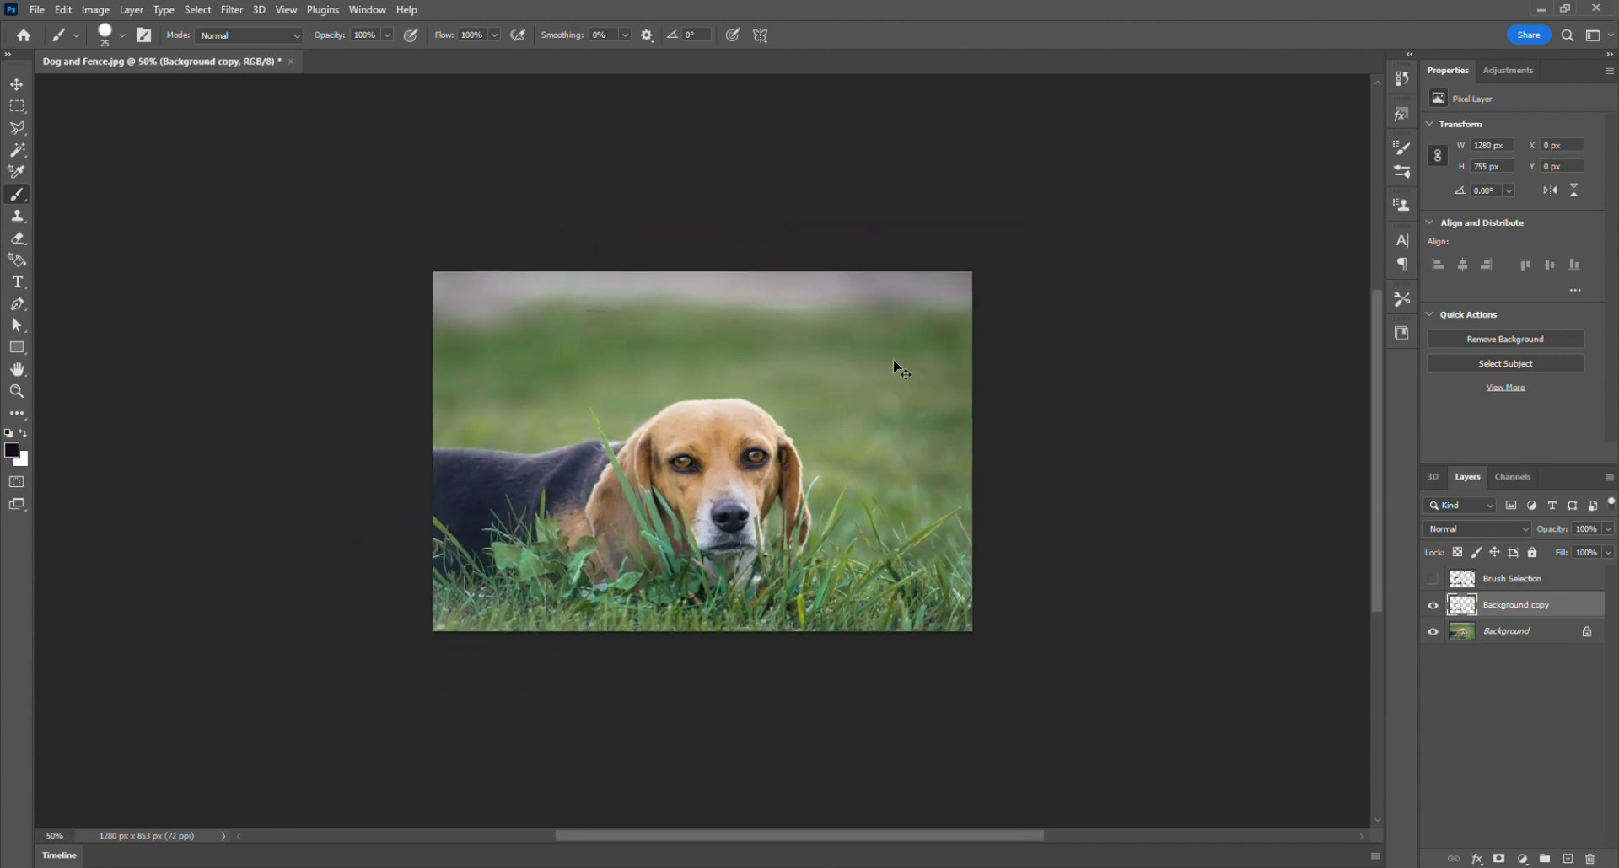
{"action": "left_click", "coordinate": [760, 38]}
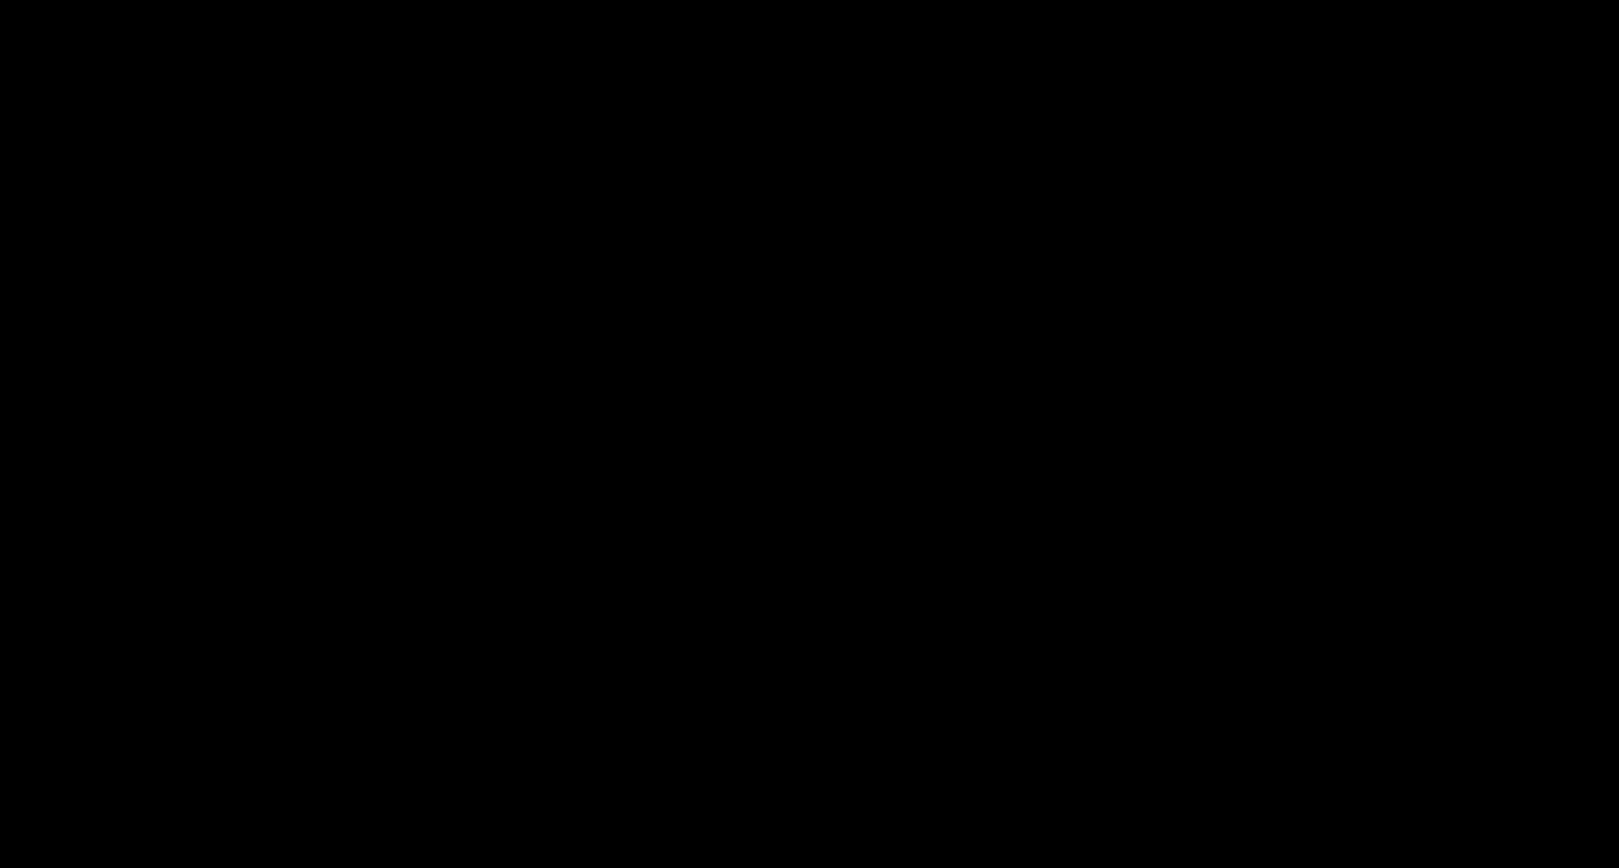